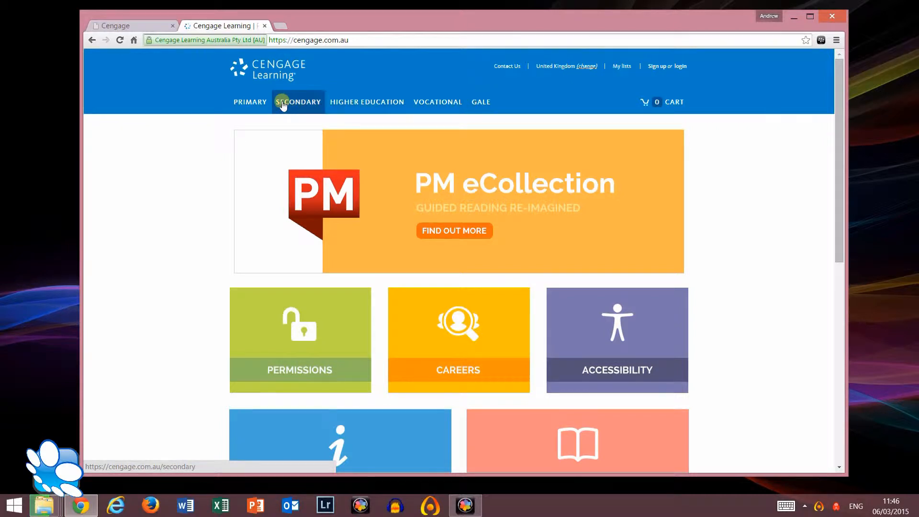
# Switch to the ShowMe Design Studio browser page and sign on with the user name and password.
pyautogui.click(146, 27)
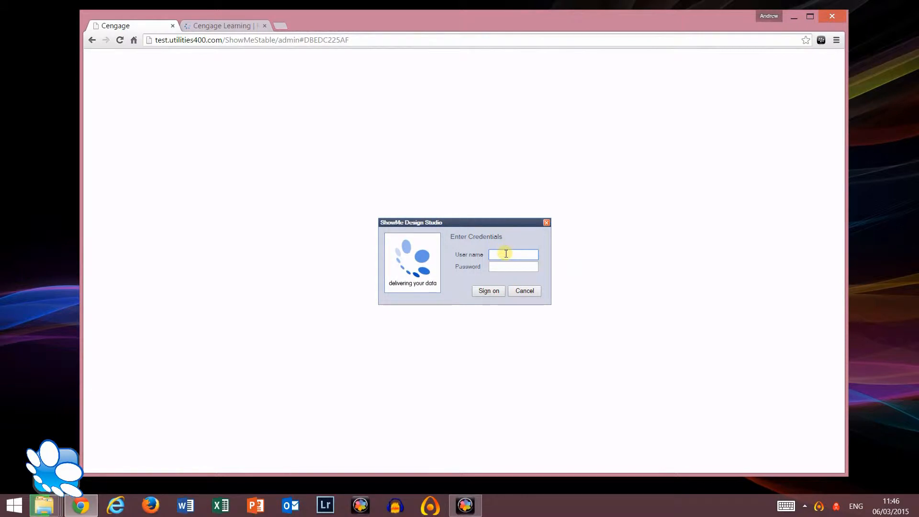
pyautogui.press('Tab')
pyautogui.press('Return')
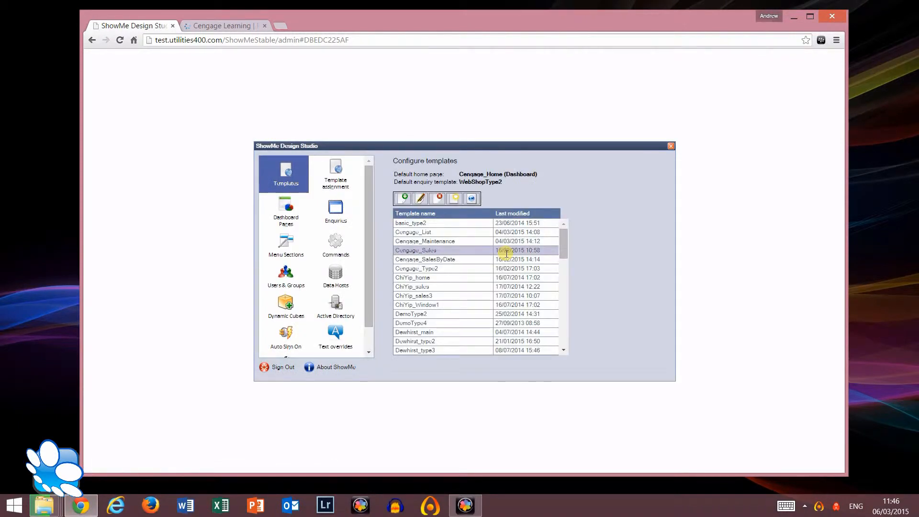
# Create a new dashboard page based on the standard template type.
pyautogui.click(287, 211)
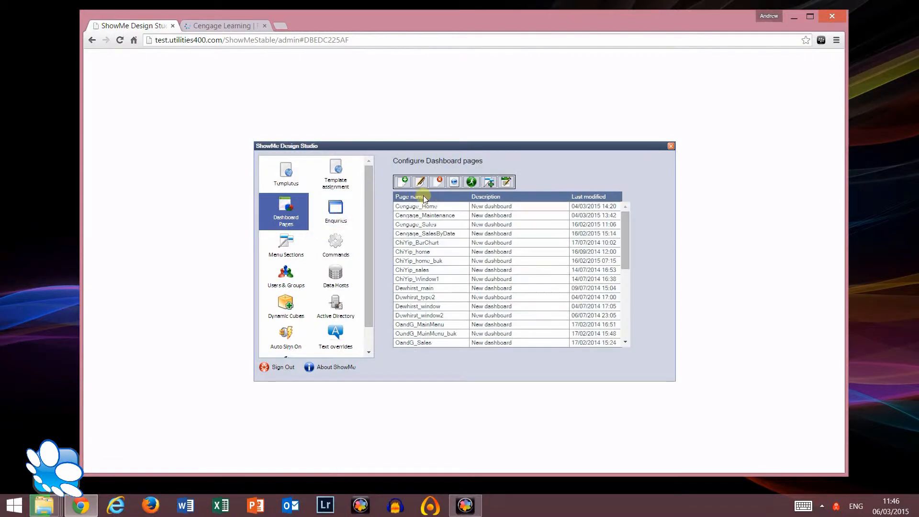
pyautogui.click(401, 186)
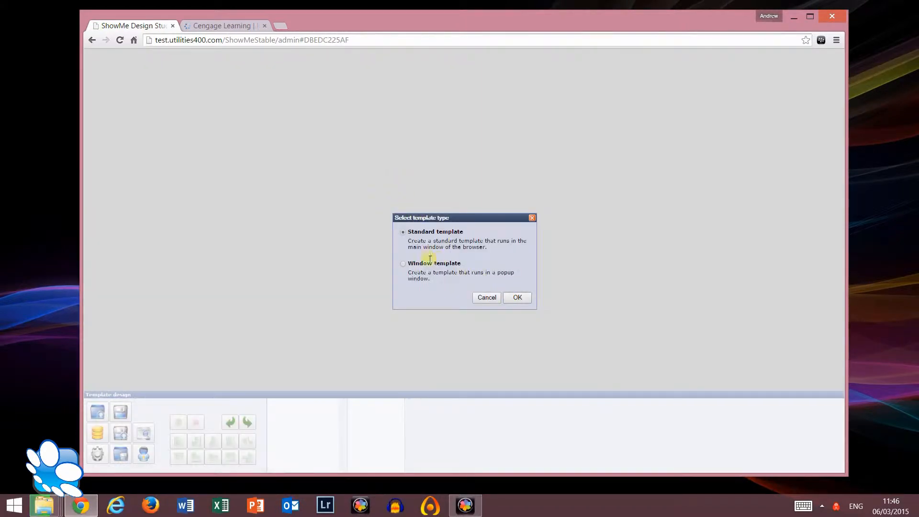
pyautogui.click(515, 297)
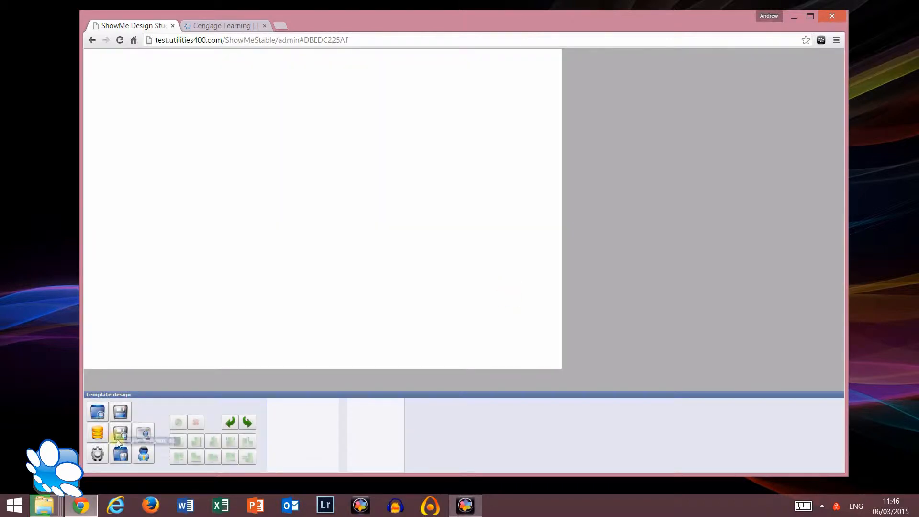
# Set the page's base resolution to PC/Laptop (1152 x 864) in the page settings.
pyautogui.click(98, 452)
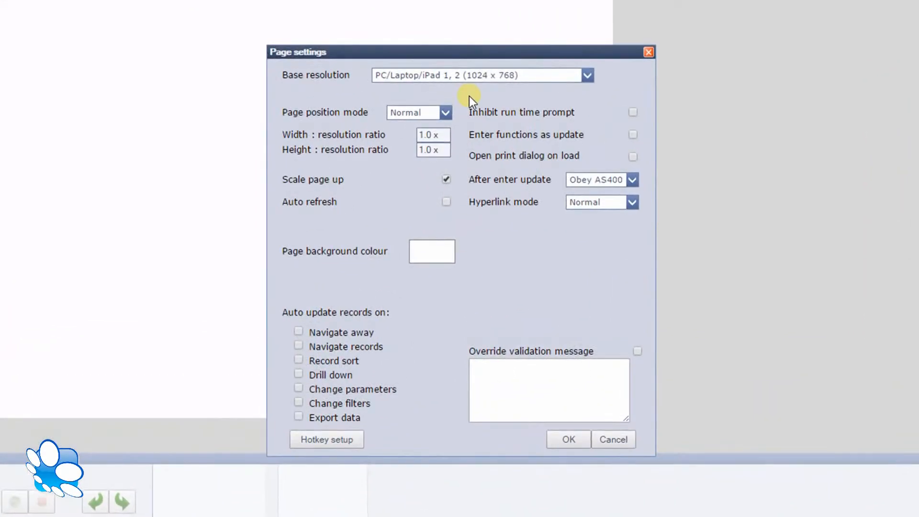
pyautogui.click(506, 75)
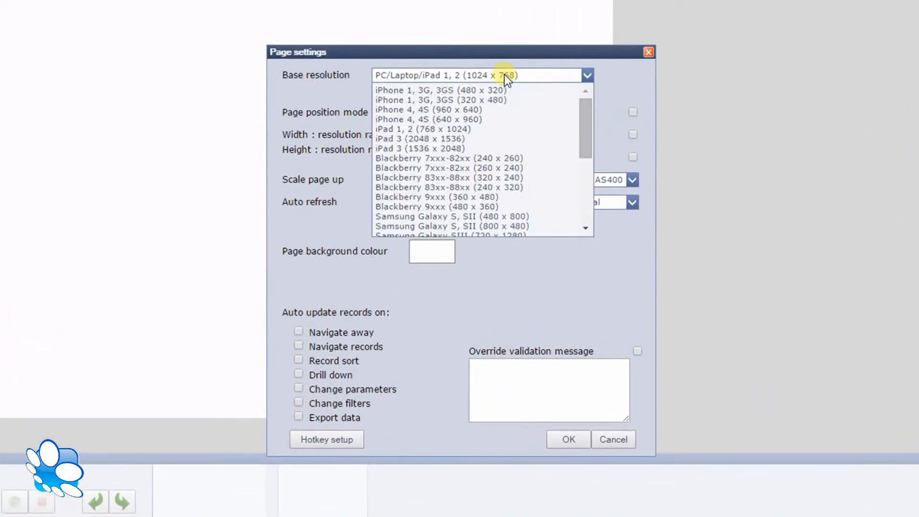
pyautogui.moveTo(591, 117); pyautogui.dragTo(580, 159)
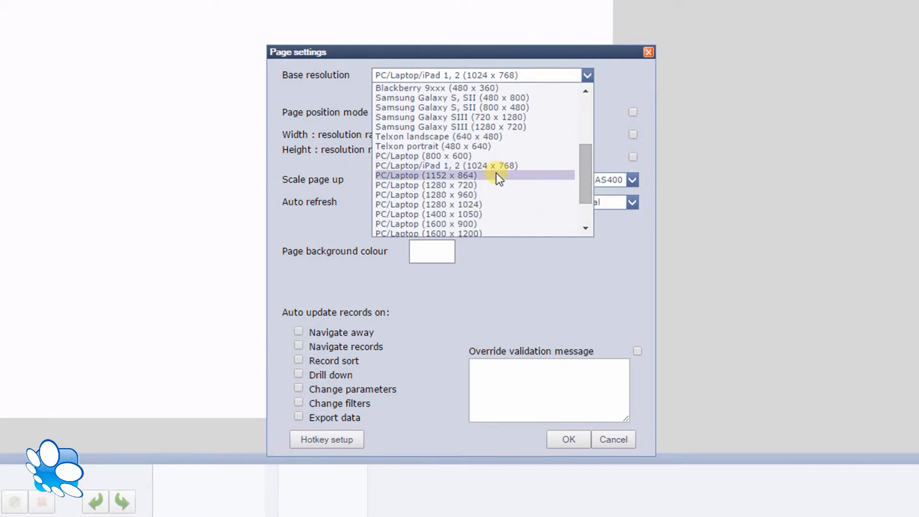
pyautogui.click(496, 175)
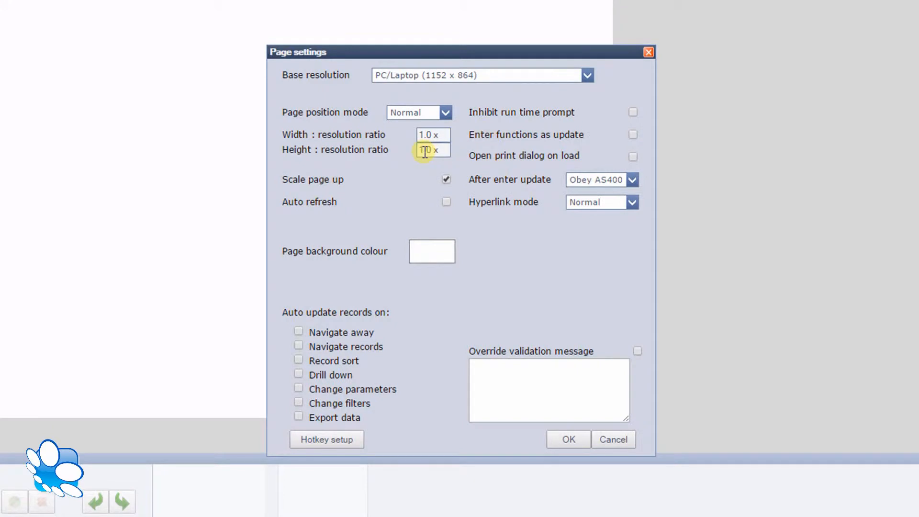
# Set the page's height-to-resolution ratio to 2.0 and its page position mode to Centered.
pyautogui.moveTo(425, 152); pyautogui.dragTo(412, 154)
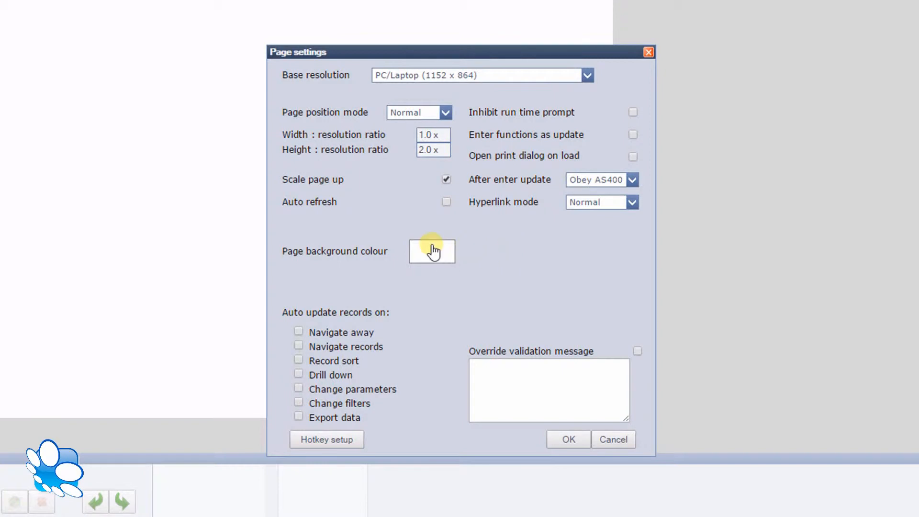
pyautogui.click(443, 111)
pyautogui.click(430, 137)
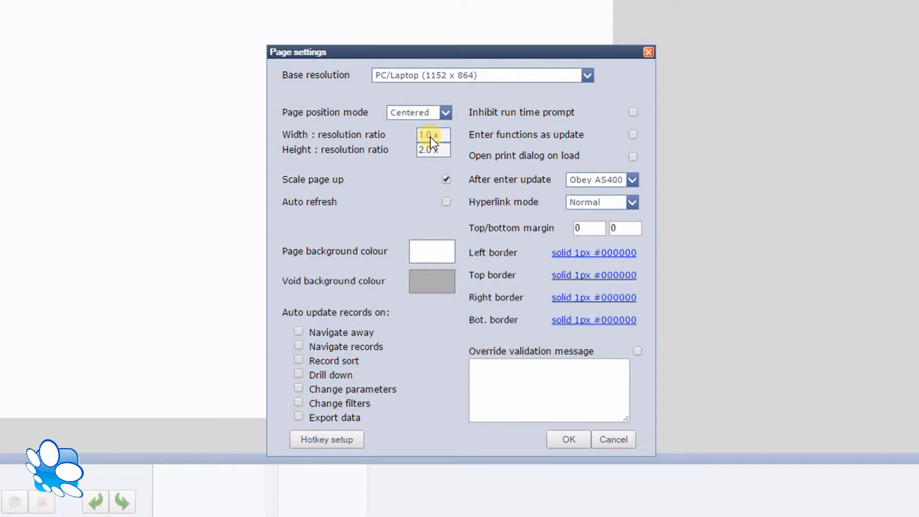
# Set the void background colour to hex efefef and all four page borders to none, applying the page settings.
pyautogui.click(434, 277)
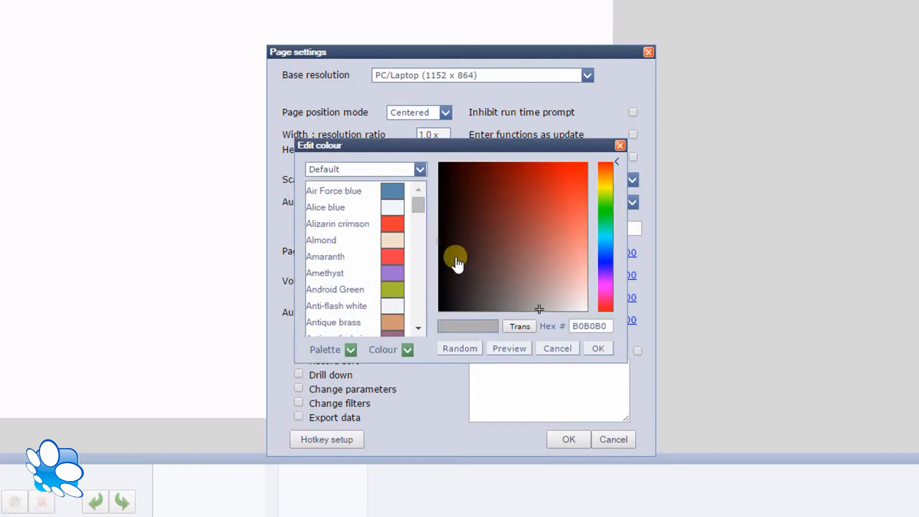
pyautogui.moveTo(605, 326); pyautogui.dragTo(541, 324)
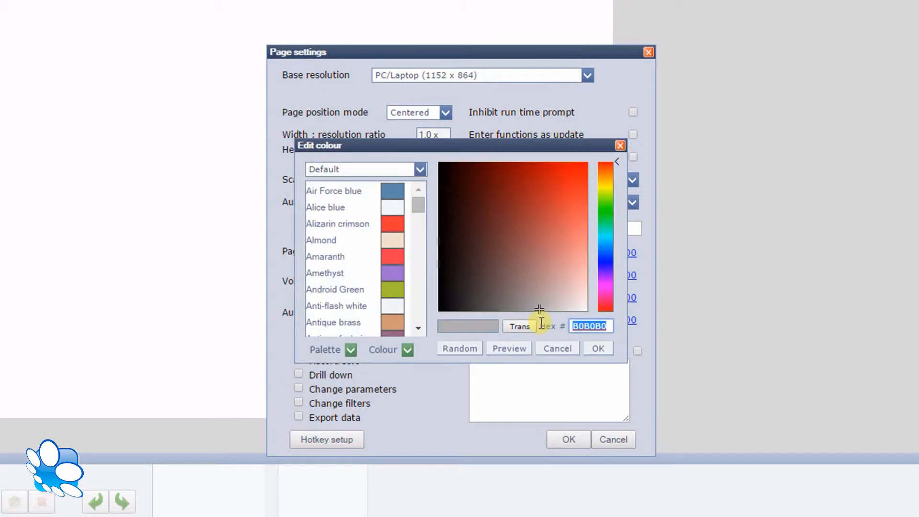
pyautogui.write('efefef')
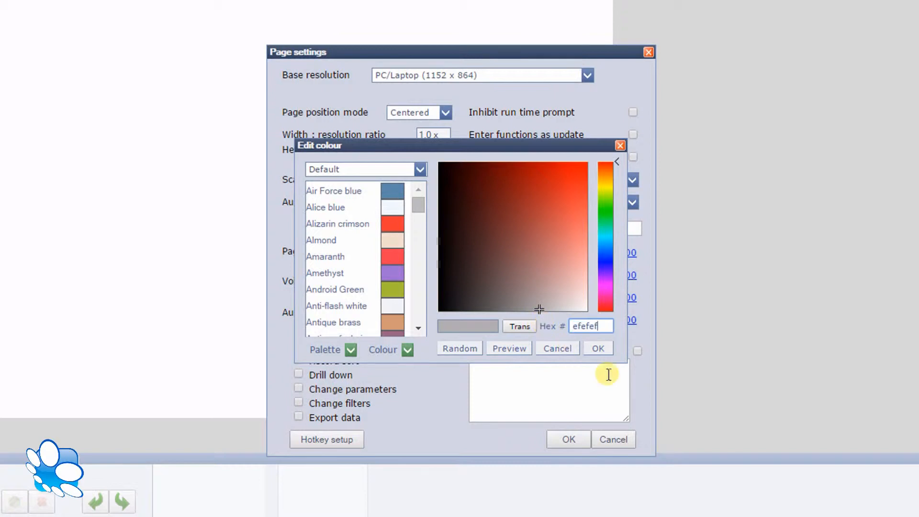
pyautogui.click(604, 348)
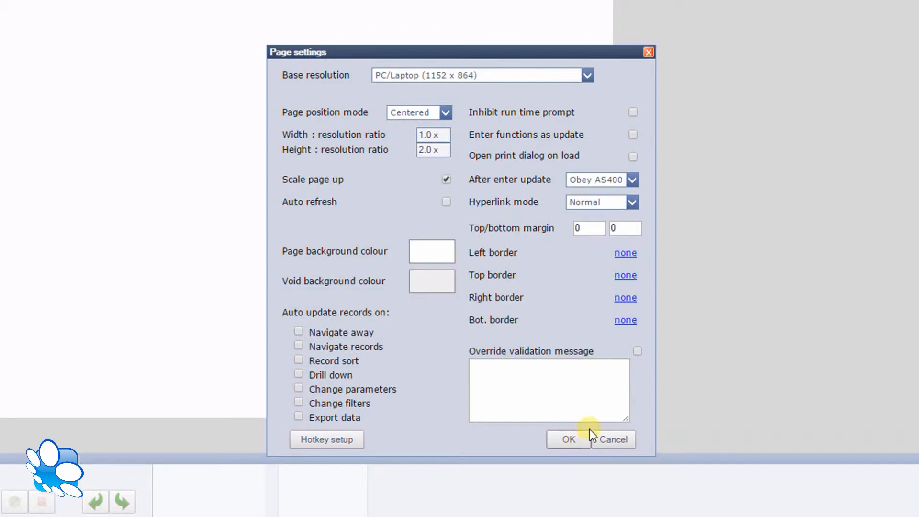
pyautogui.click(574, 437)
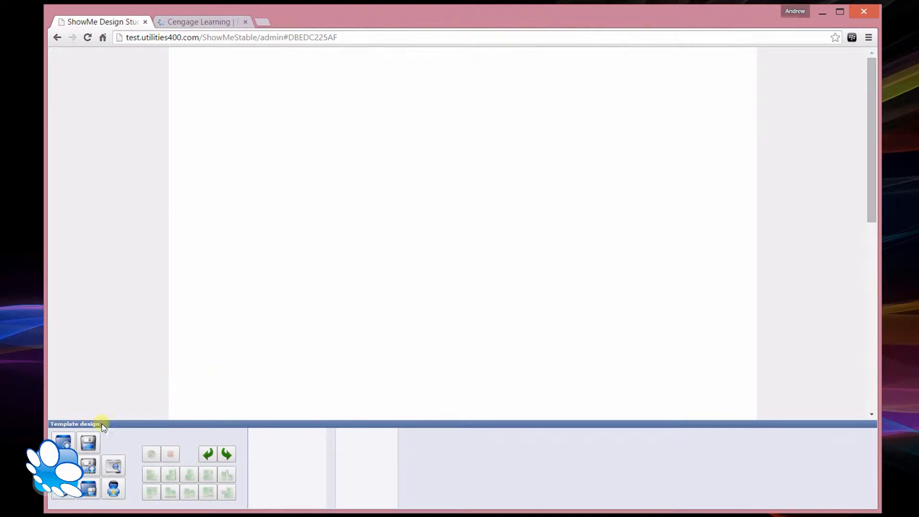
# Add an Image element to the blank page and close the element list.
pyautogui.click(66, 437)
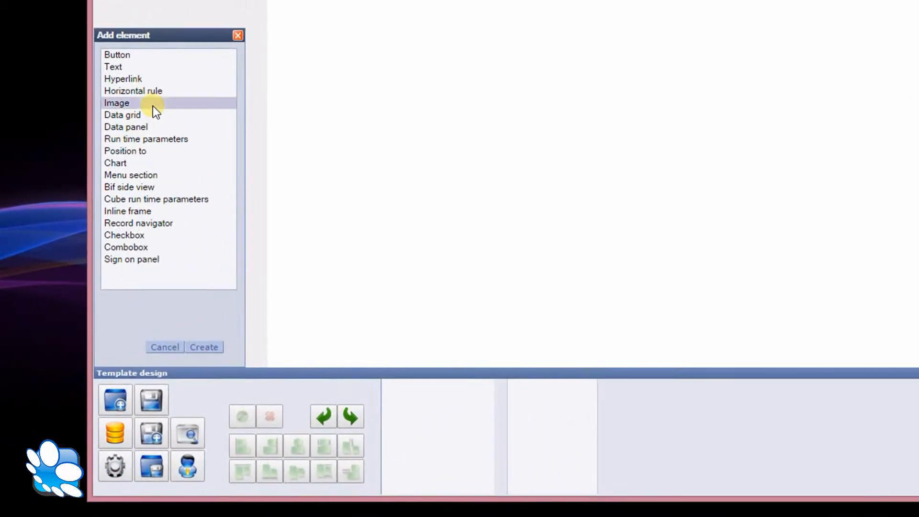
pyautogui.click(203, 347)
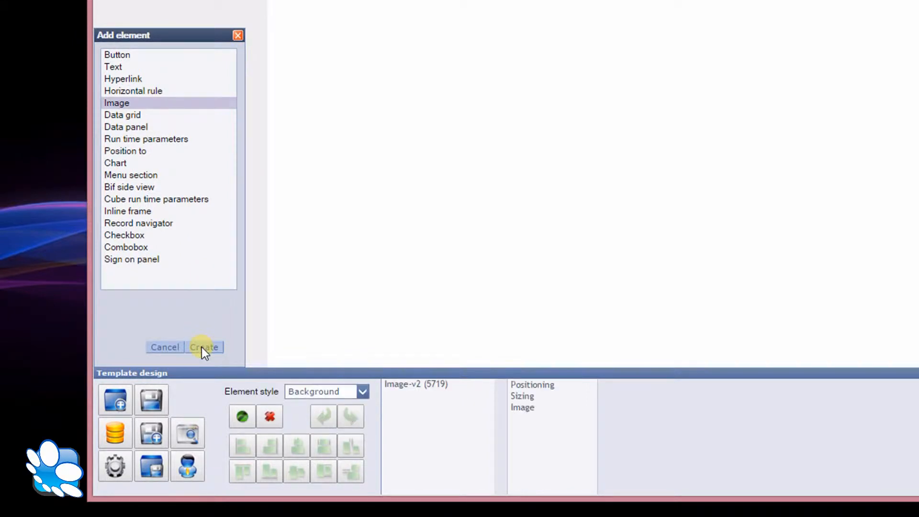
pyautogui.click(163, 347)
# Assign bluebox.png from the Cengage folder as the new element's static image.
pyautogui.click(524, 408)
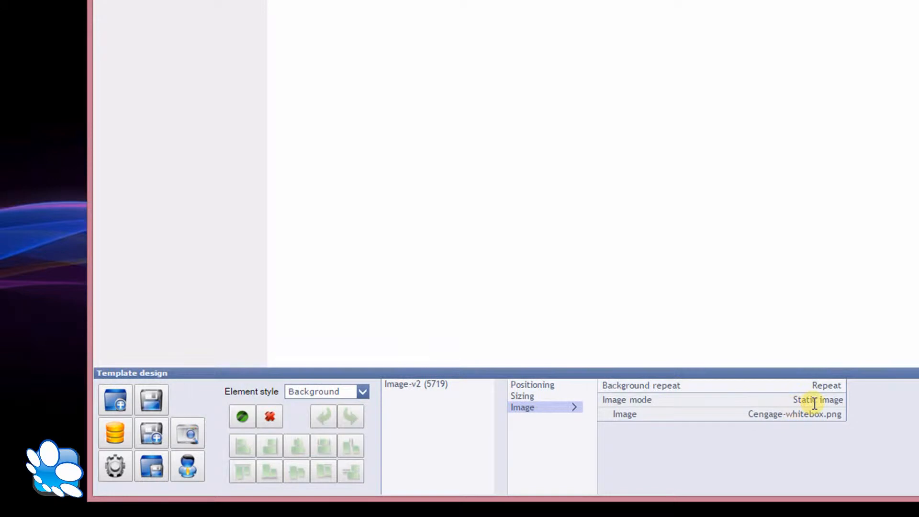
pyautogui.moveTo(815, 403)
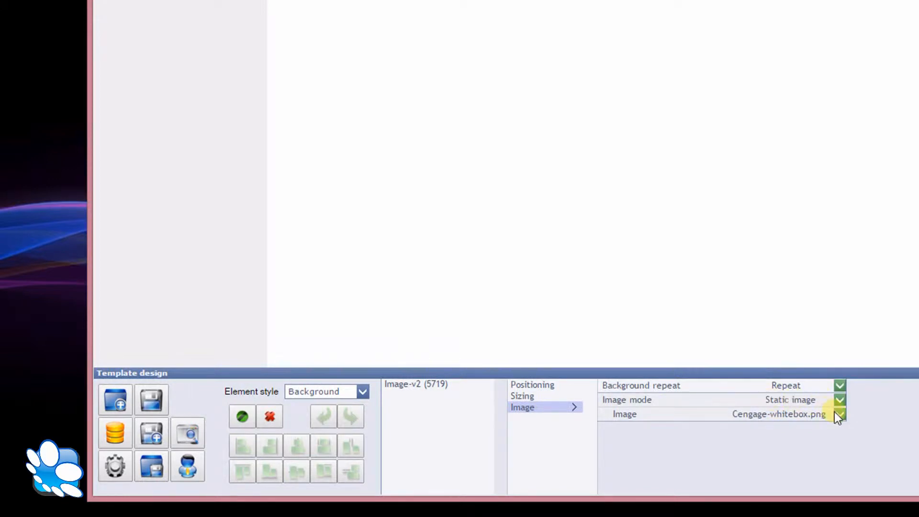
pyautogui.click(838, 414)
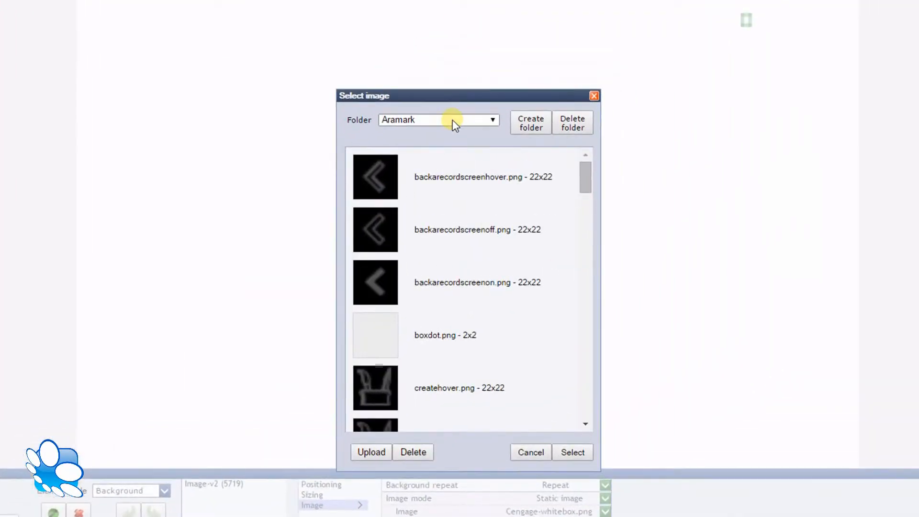
pyautogui.click(454, 119)
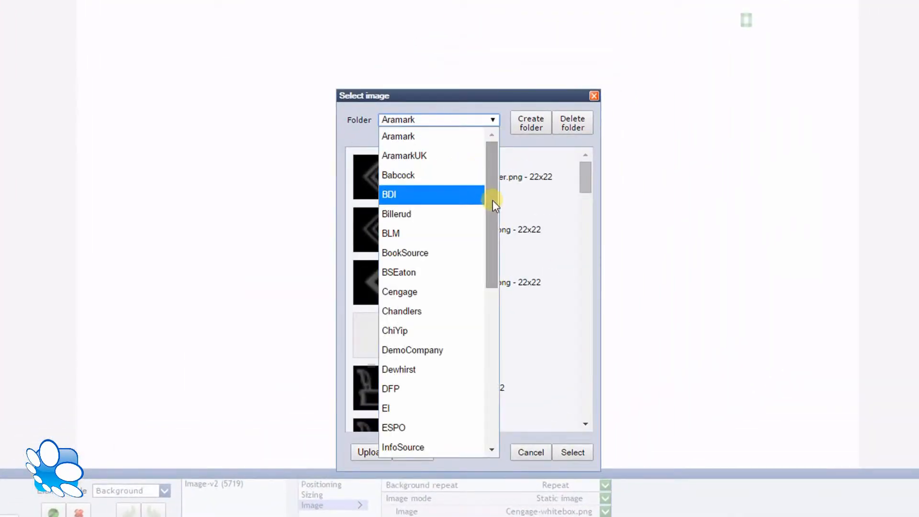
pyautogui.scroll(-1, 493, 201)
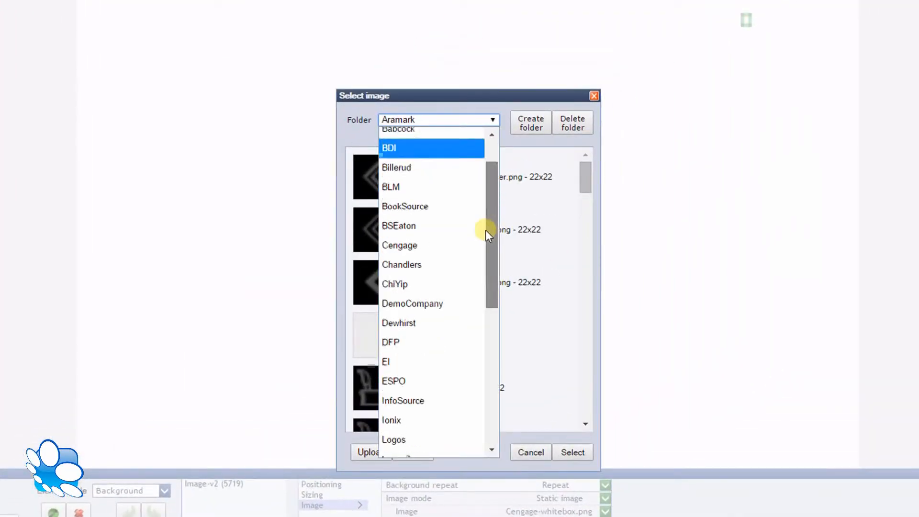
pyautogui.click(439, 240)
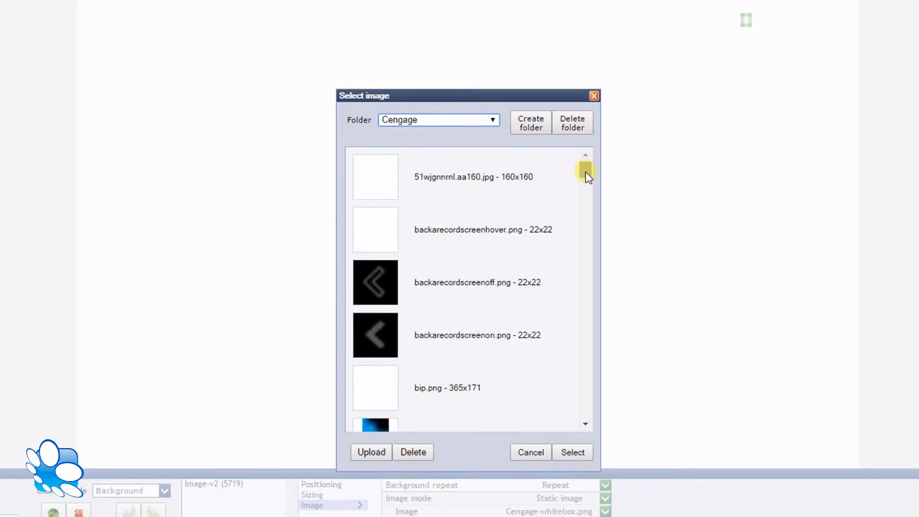
pyautogui.moveTo(585, 174)
pyautogui.mouseDown()
pyautogui.moveTo(585, 200)
pyautogui.moveTo(583, 189)
pyautogui.mouseUp()
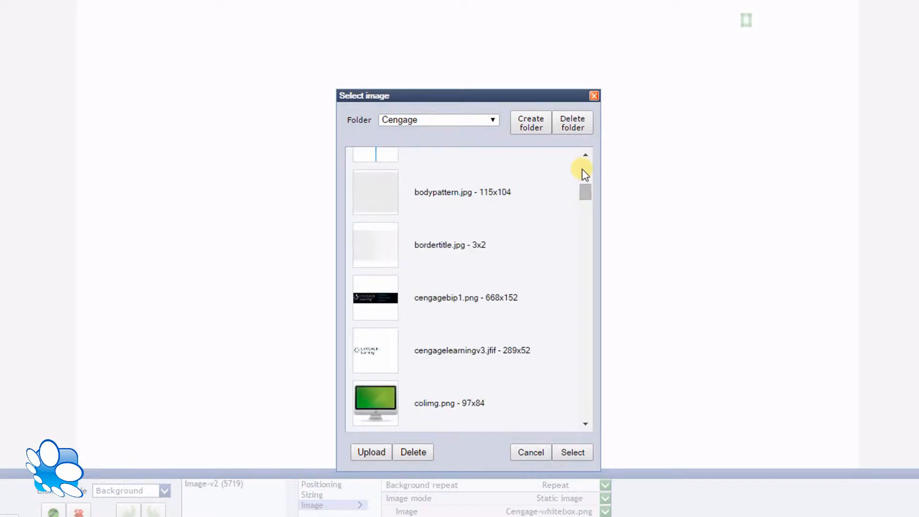
pyautogui.click(584, 156)
pyautogui.click(585, 155)
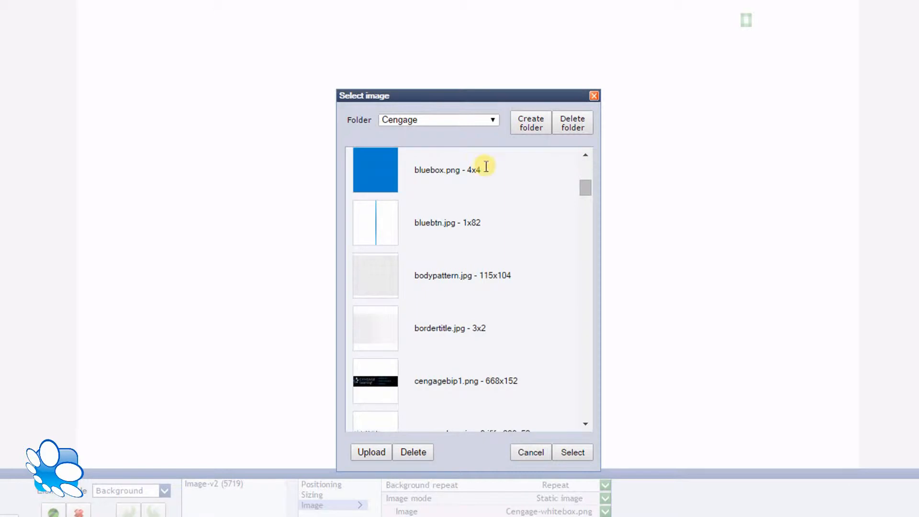
pyautogui.click(377, 173)
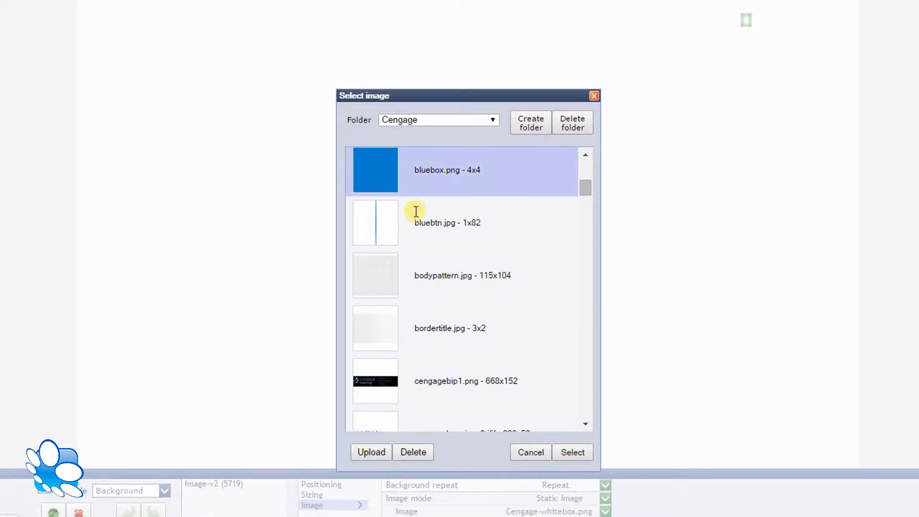
pyautogui.click(566, 450)
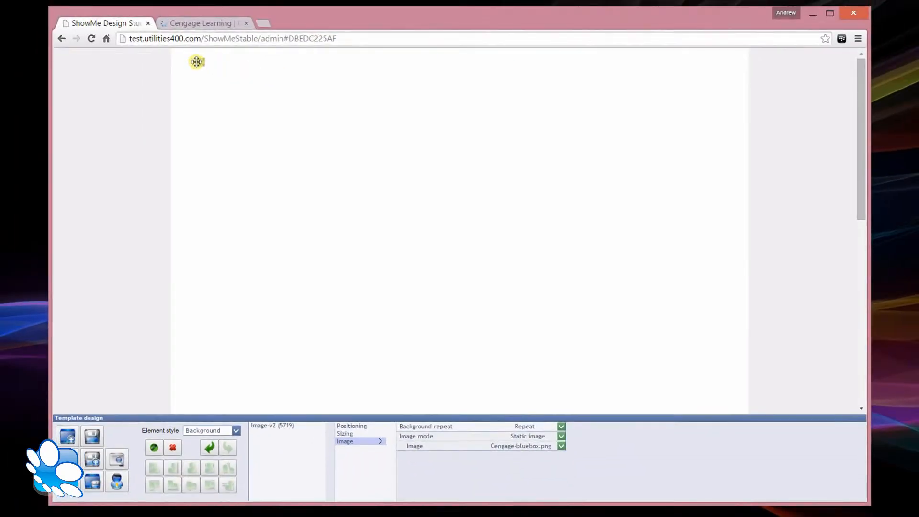
# Stretch the blue image into a wide banner and set its width to 1125 and height to 150.
pyautogui.moveTo(196, 63); pyautogui.dragTo(735, 167)
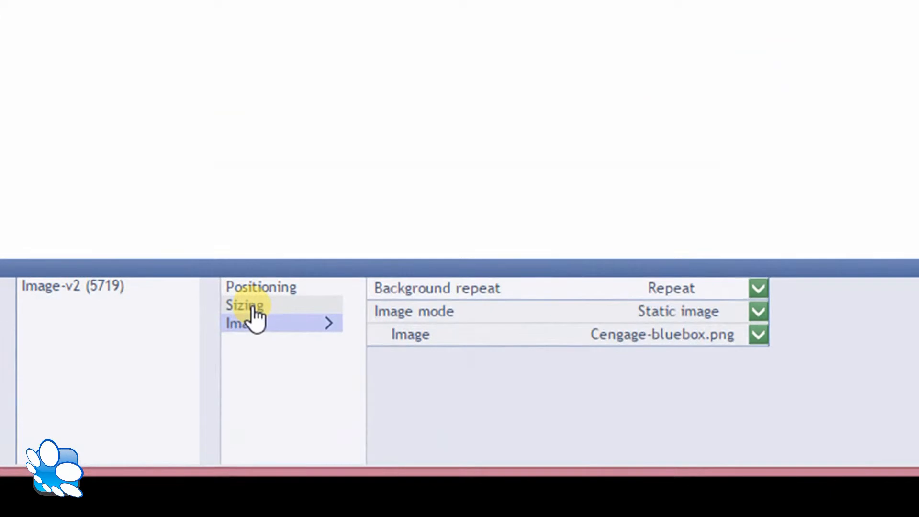
pyautogui.click(344, 431)
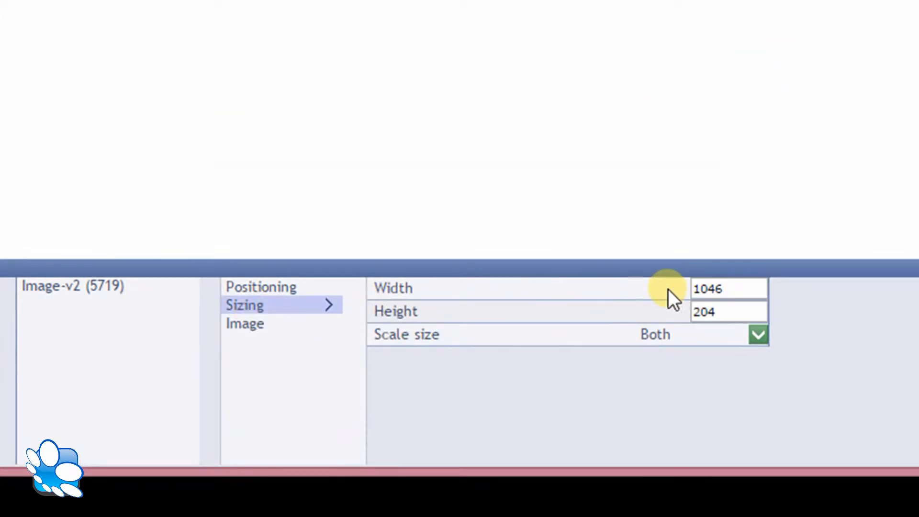
pyautogui.doubleClick(717, 288)
pyautogui.write('1125')
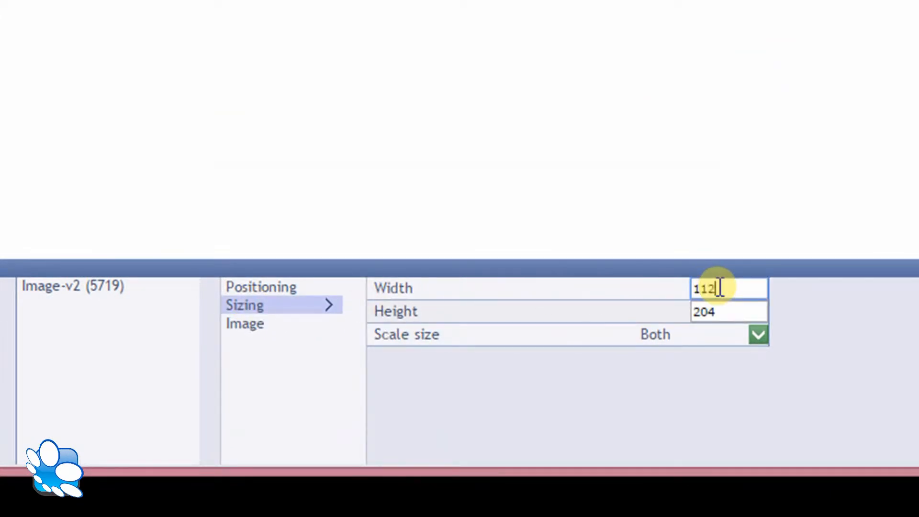
pyautogui.doubleClick(711, 312)
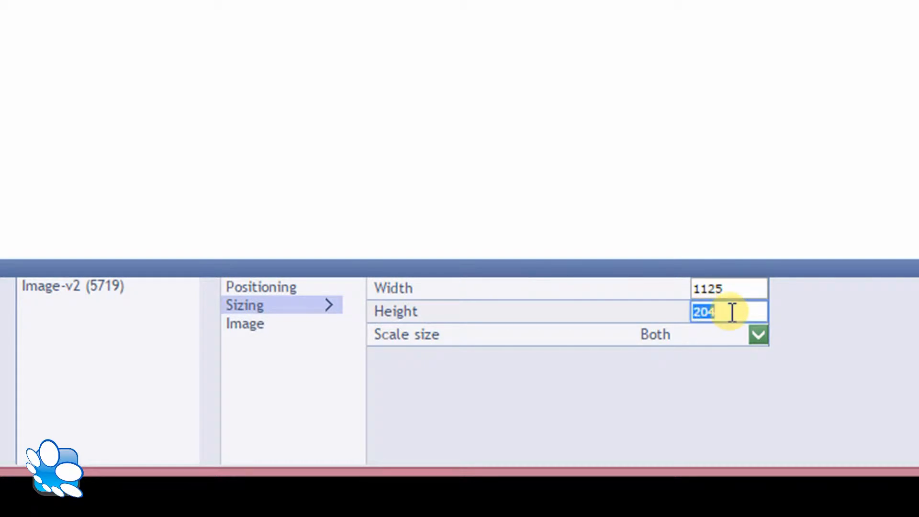
pyautogui.write('150')
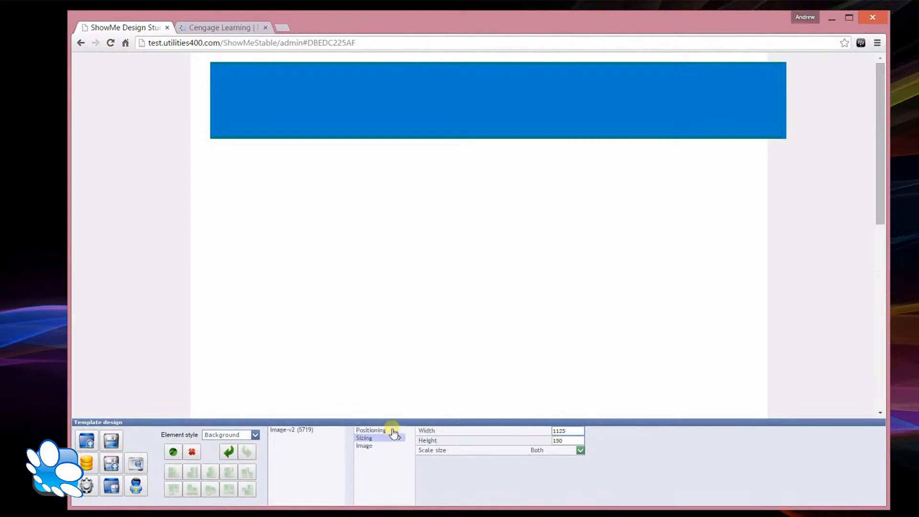
# Position the blue banner at the page's top-left corner with Position X 1 and Position Y 1.
pyautogui.click(374, 430)
pyautogui.doubleClick(566, 433)
pyautogui.write('1')
pyautogui.press('Tab')
pyautogui.write('1')
pyautogui.click(558, 434)
pyautogui.click(606, 205)
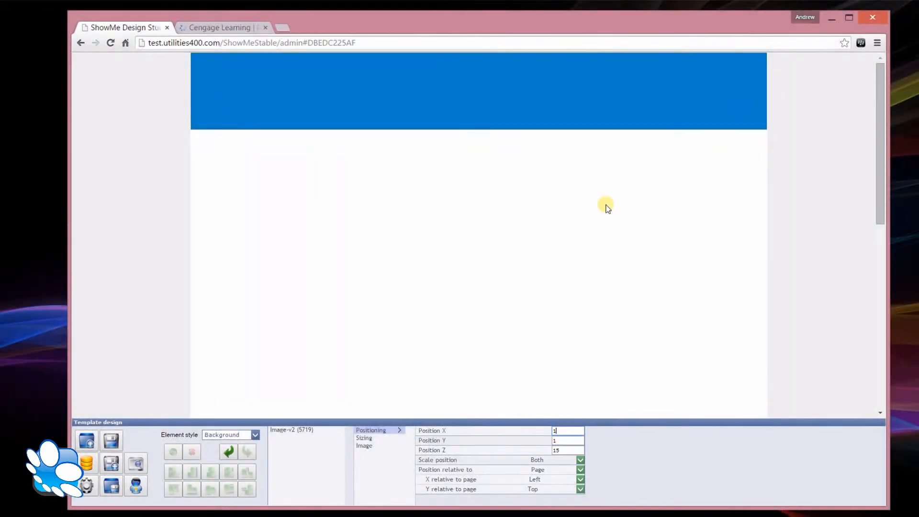
# Add an Image element to the page and assign cengagebip1.png from the Cengage folder to it.
pyautogui.click(87, 441)
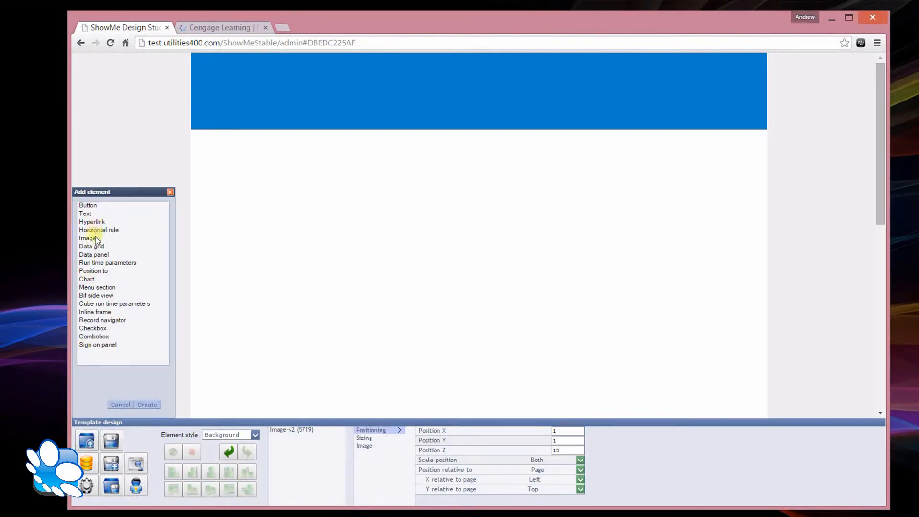
pyautogui.doubleClick(95, 239)
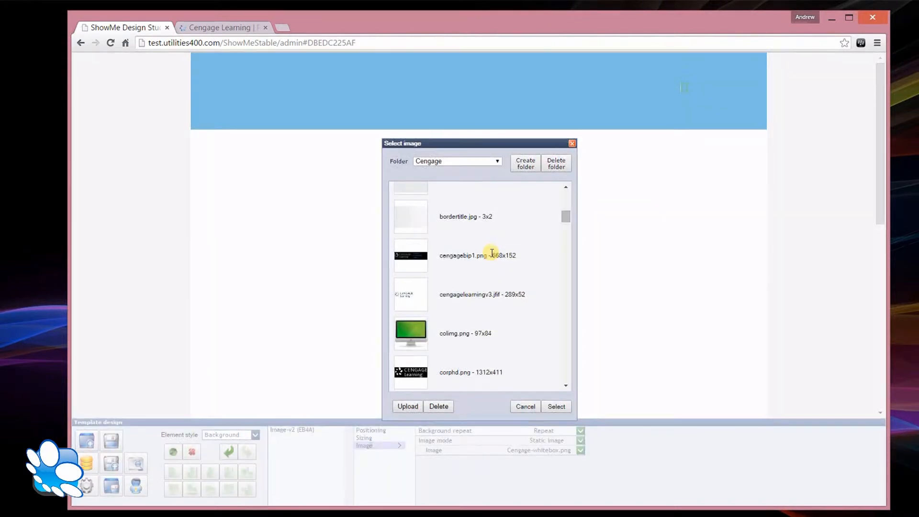
pyautogui.click(492, 254)
pyautogui.click(556, 406)
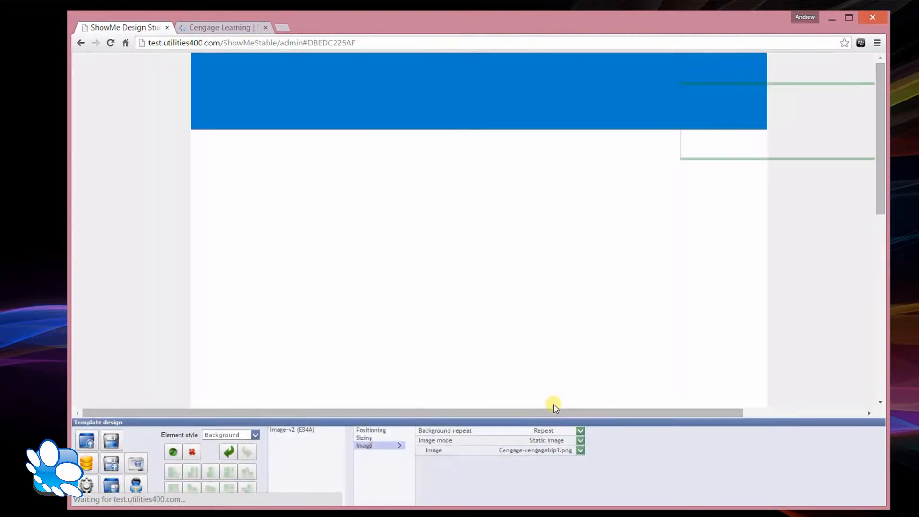
# Move the portal logo onto the white area below the banner, set its element style to Normal and scale it down.
pyautogui.moveTo(732, 132); pyautogui.dragTo(669, 314)
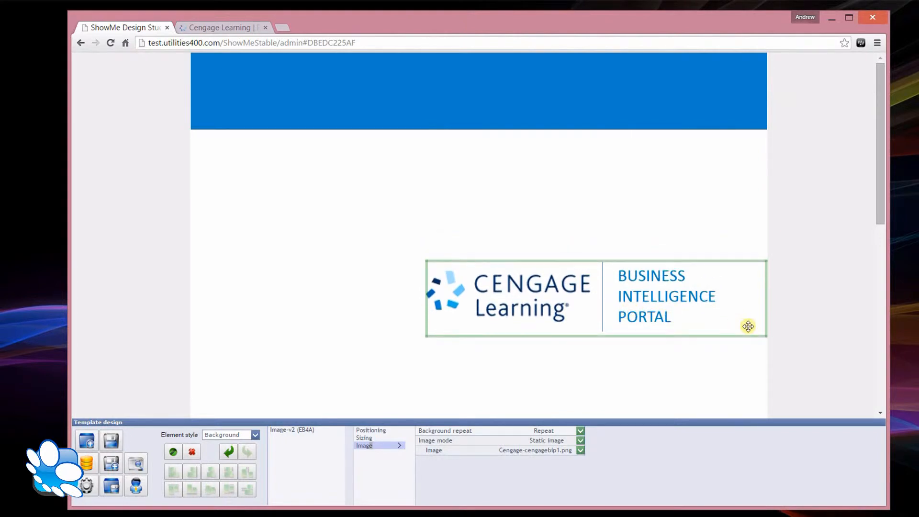
pyautogui.click(239, 436)
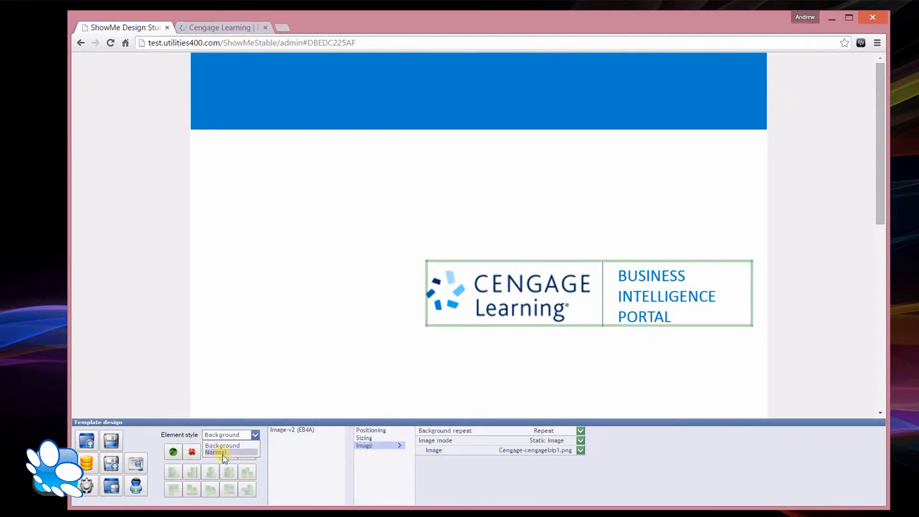
pyautogui.click(222, 453)
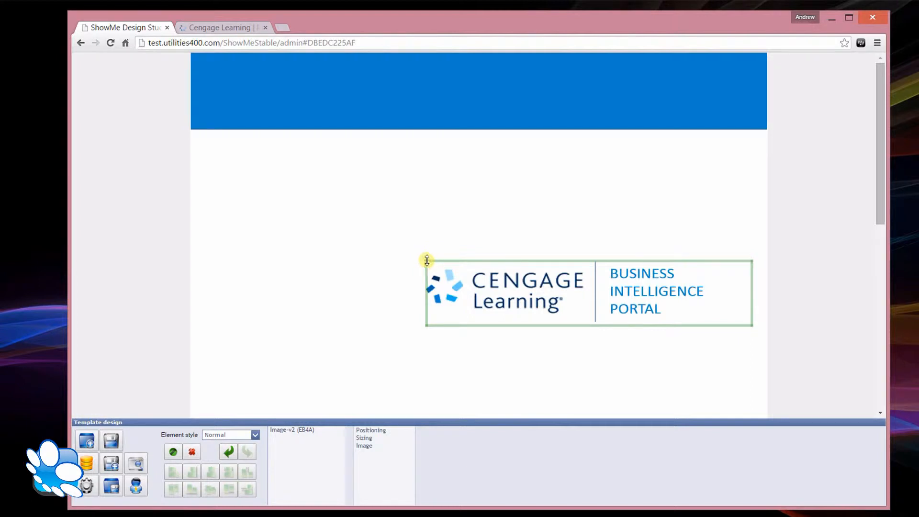
pyautogui.moveTo(426, 260); pyautogui.dragTo(527, 281)
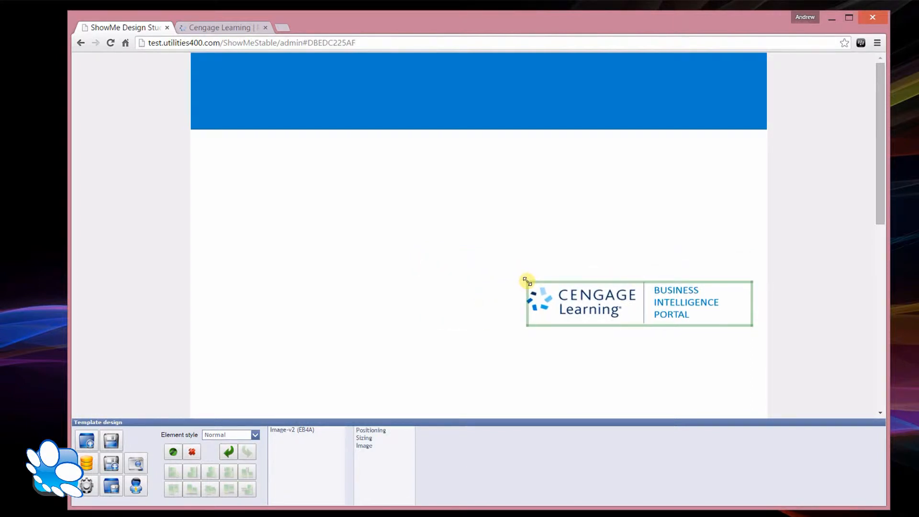
pyautogui.click(514, 224)
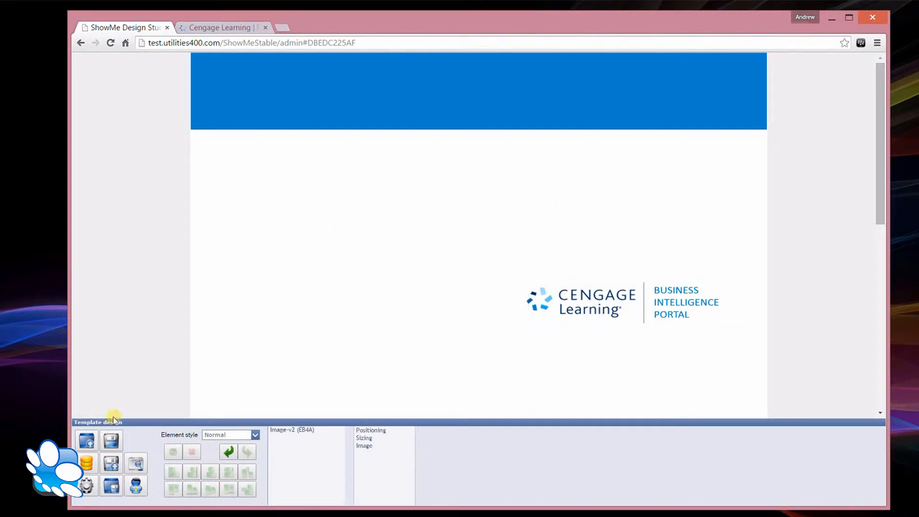
# Add another Image element to the page and assign corphd.png from the Cengage folder to it.
pyautogui.click(87, 445)
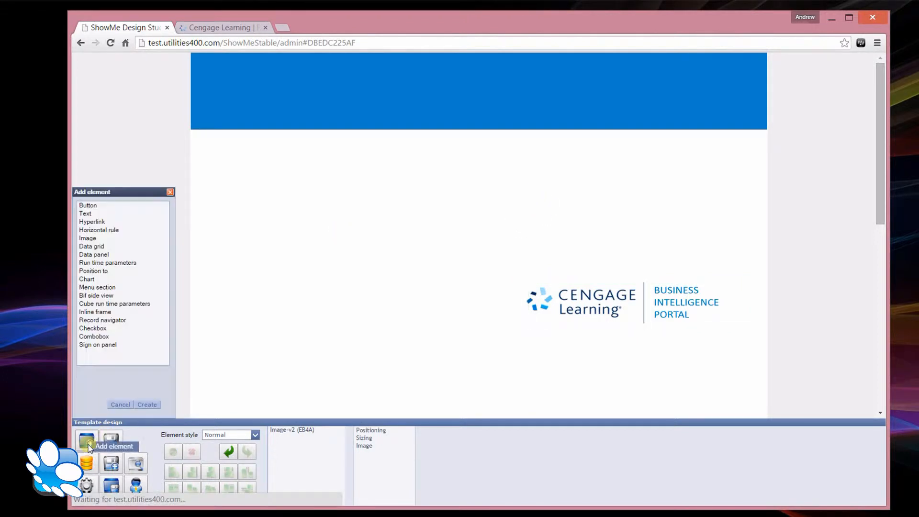
pyautogui.click(93, 241)
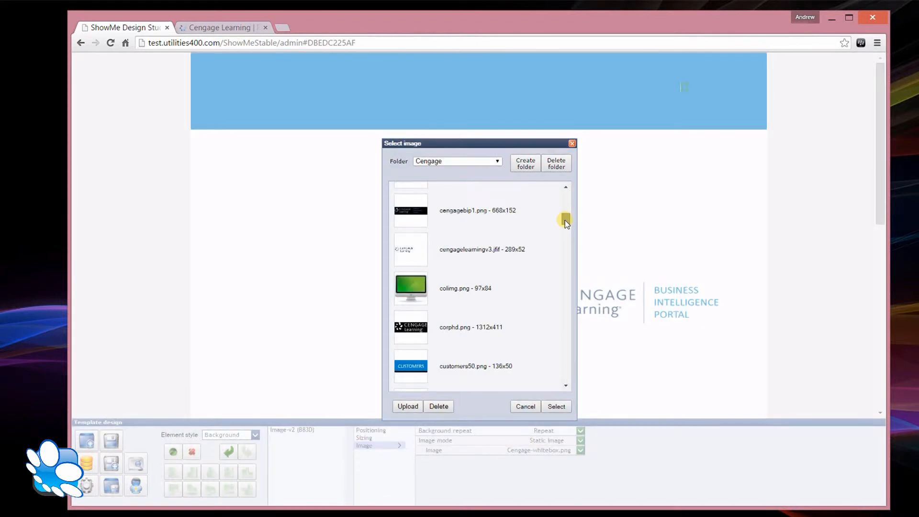
pyautogui.click(445, 326)
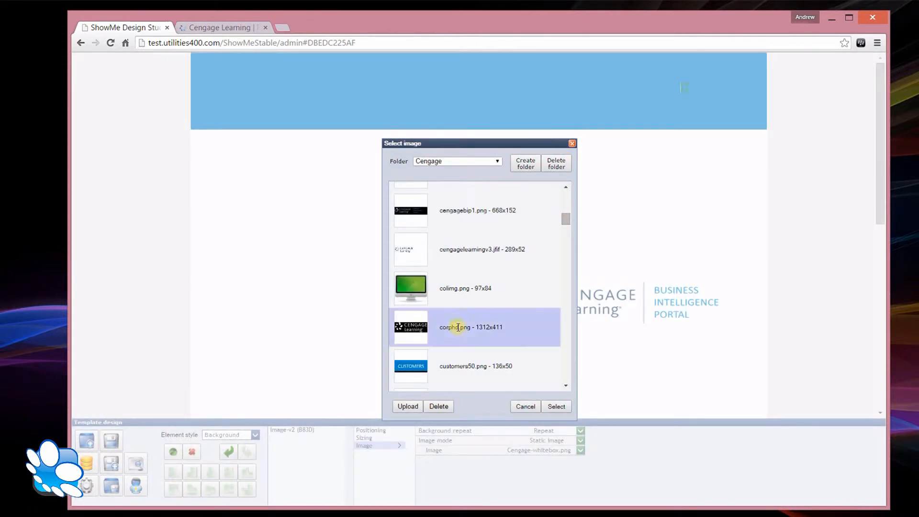
pyautogui.click(556, 406)
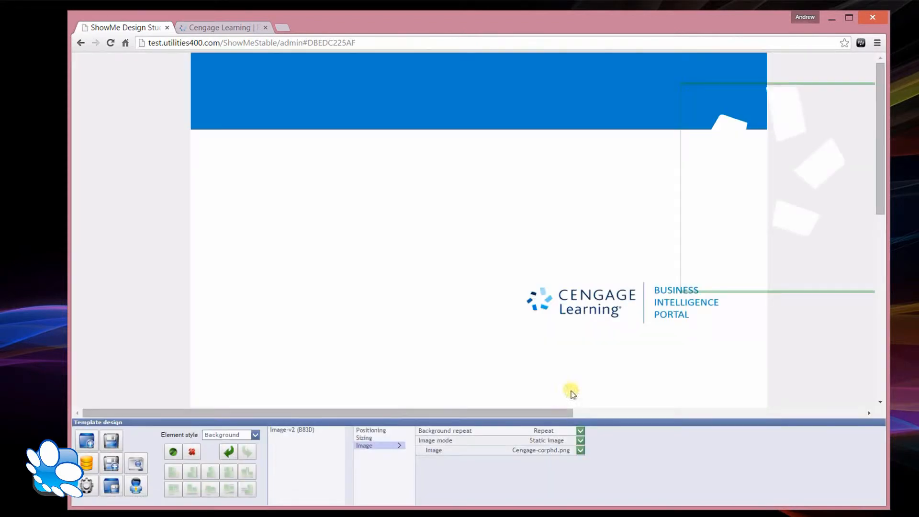
# Shrink the white Cengage Learning logo with Normal element style and place it at the left end of the blue banner.
pyautogui.moveTo(773, 170); pyautogui.dragTo(571, 168)
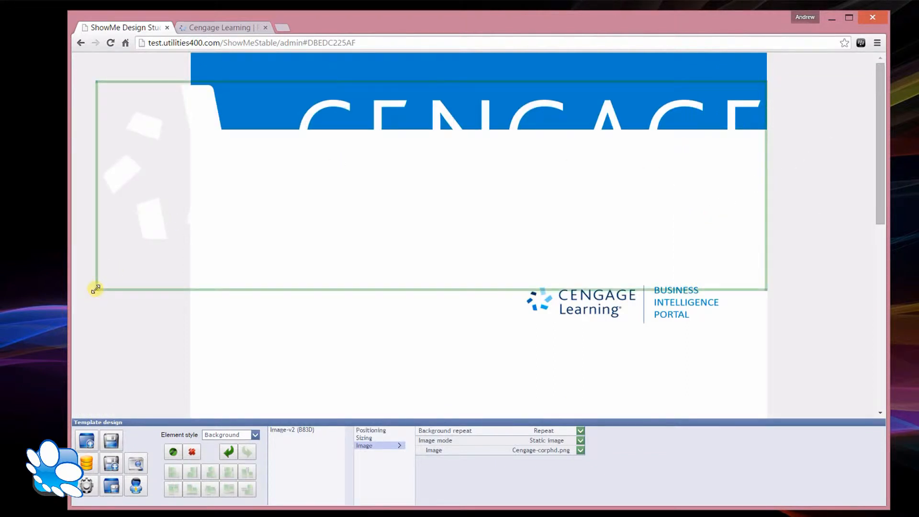
pyautogui.moveTo(95, 288); pyautogui.dragTo(482, 190)
pyautogui.click(230, 435)
pyautogui.click(225, 453)
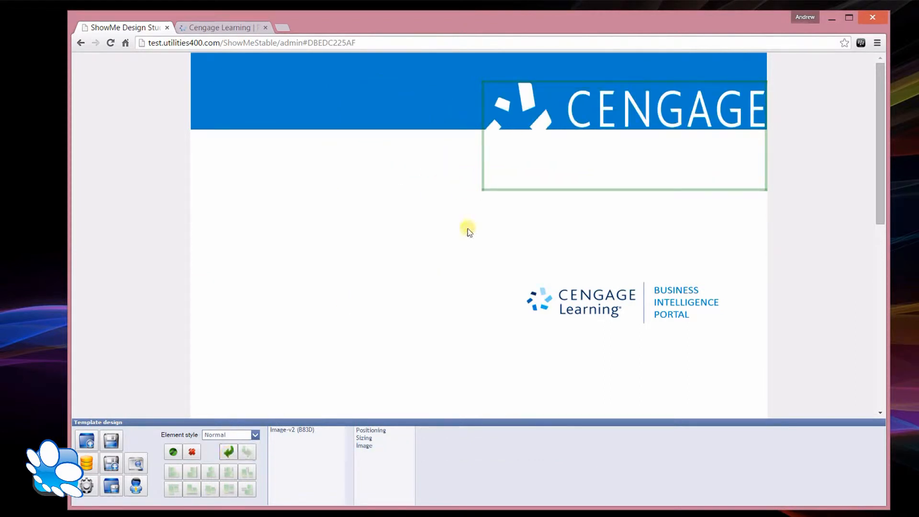
pyautogui.moveTo(483, 189); pyautogui.dragTo(621, 122)
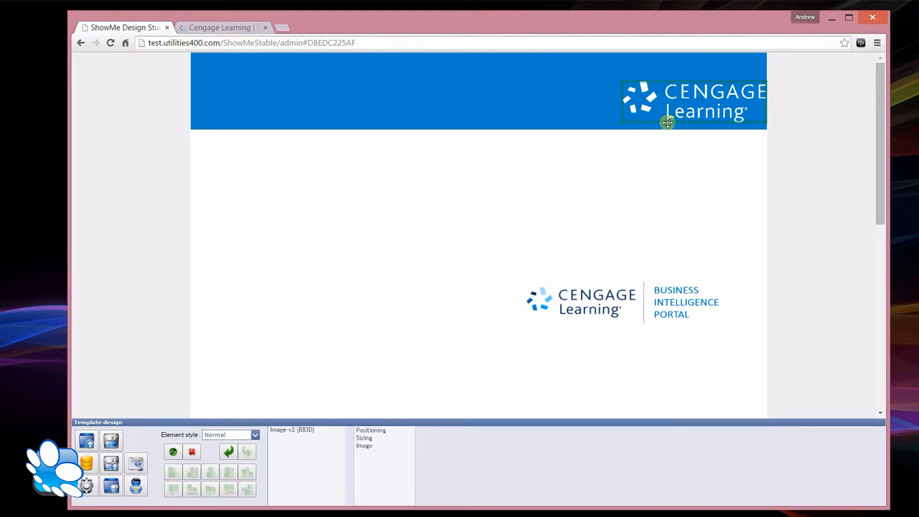
pyautogui.moveTo(696, 95); pyautogui.dragTo(278, 72)
# Add an Image element and assign sliderbg.jpg from the Cengage folder to it.
pyautogui.click(87, 440)
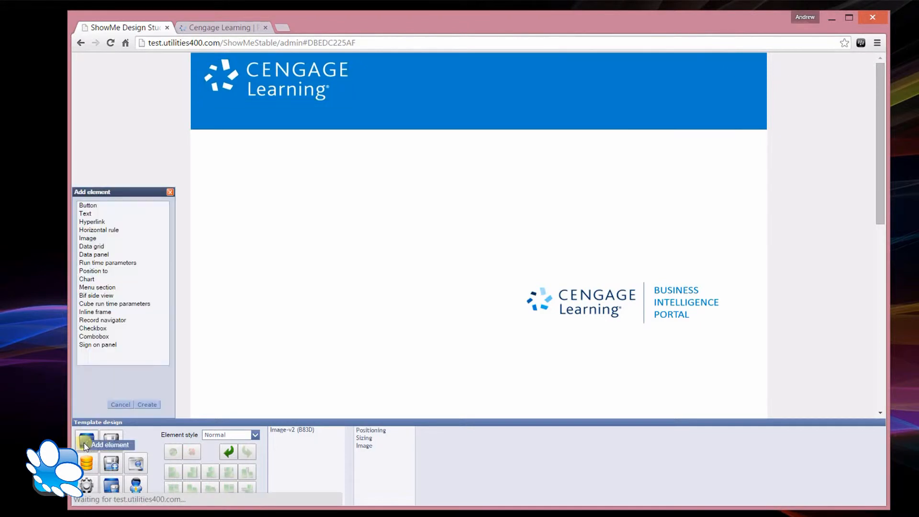
pyautogui.click(91, 239)
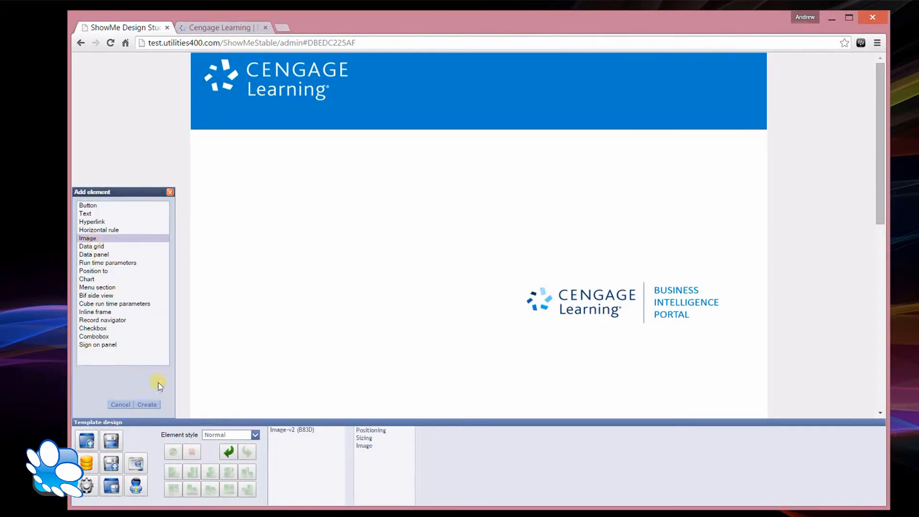
pyautogui.click(149, 405)
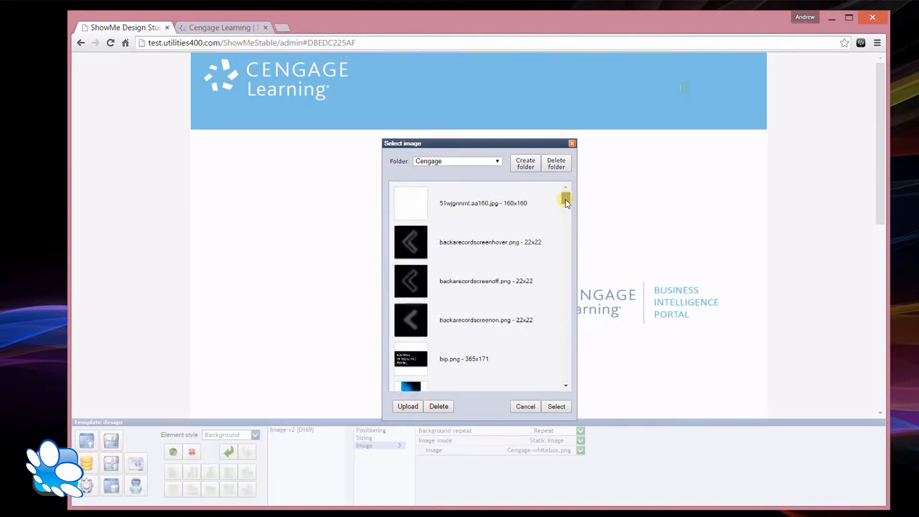
pyautogui.moveTo(565, 200); pyautogui.dragTo(565, 317)
pyautogui.scroll(-3, 566, 325)
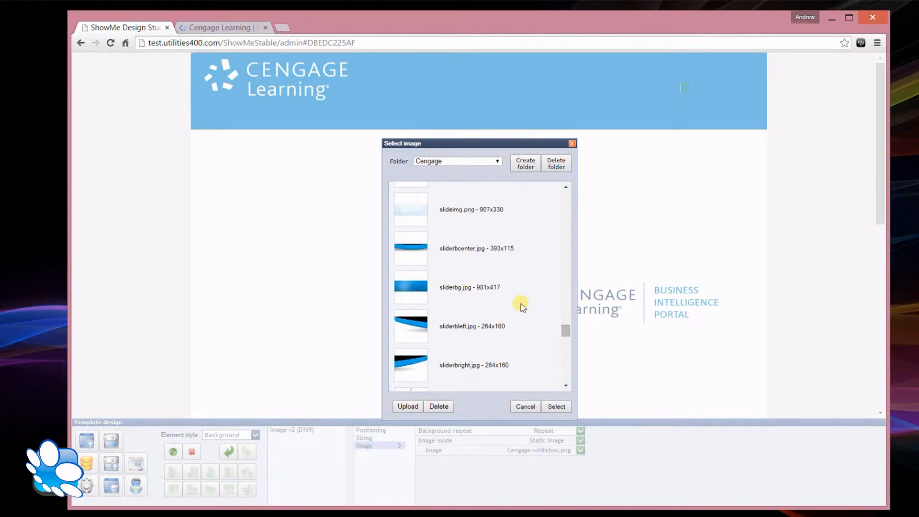
pyautogui.click(484, 286)
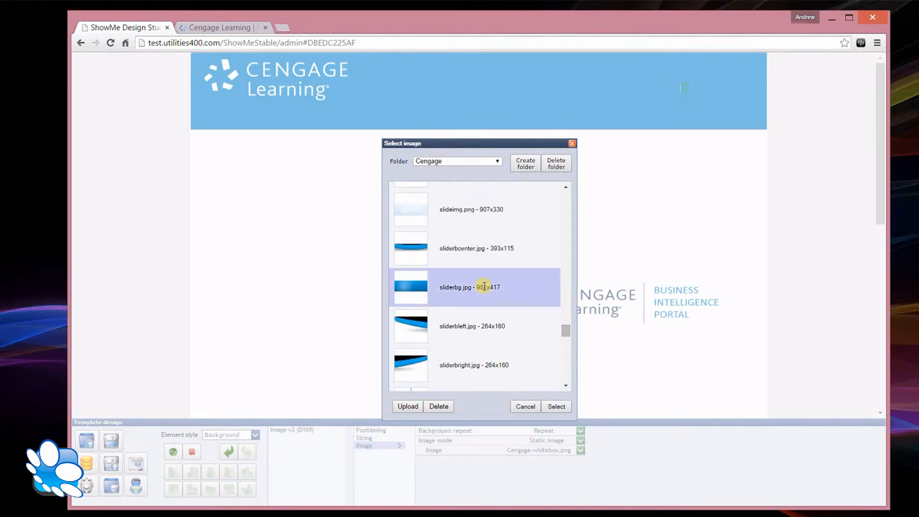
pyautogui.click(556, 407)
# Fit the slider image below the banner with width 1125, Position X 1, Position Y 153 and Normal element style.
pyautogui.moveTo(756, 191); pyautogui.dragTo(368, 253)
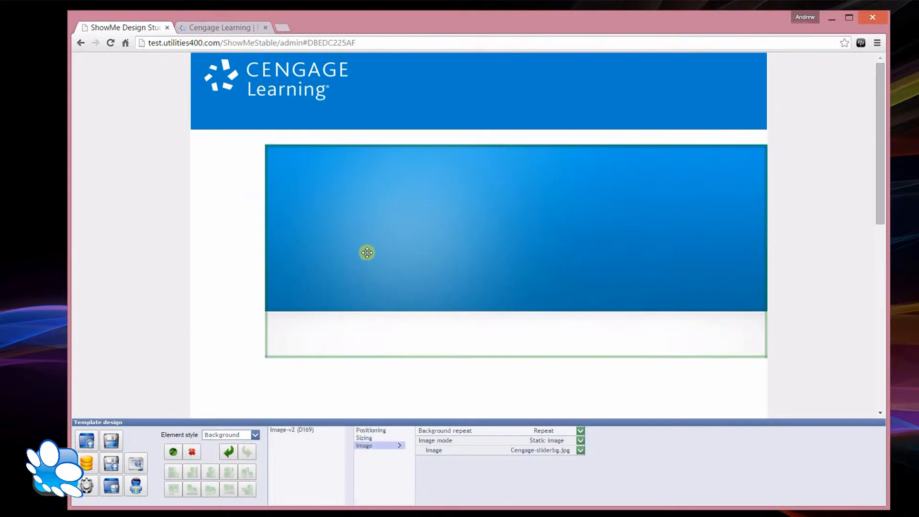
pyautogui.click(364, 437)
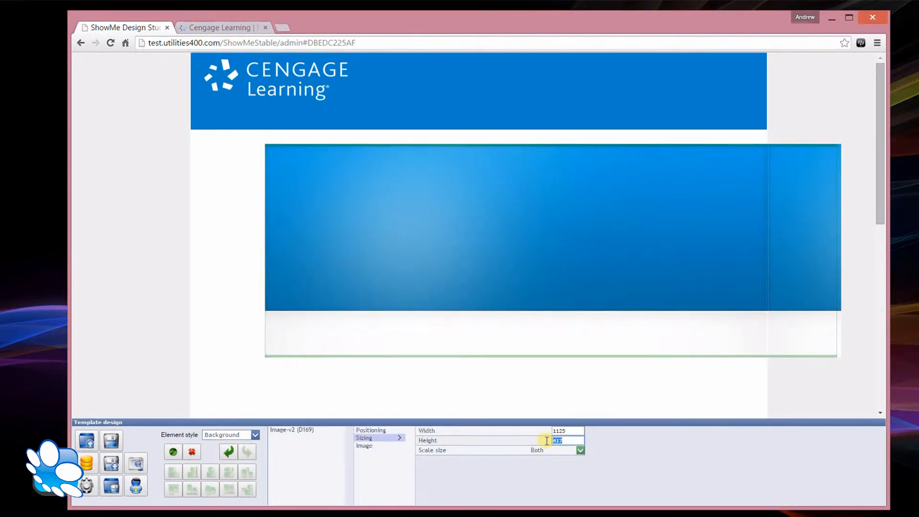
pyautogui.click(371, 430)
pyautogui.moveTo(567, 431); pyautogui.dragTo(546, 431)
pyautogui.write('1')
pyautogui.moveTo(567, 440); pyautogui.dragTo(542, 444)
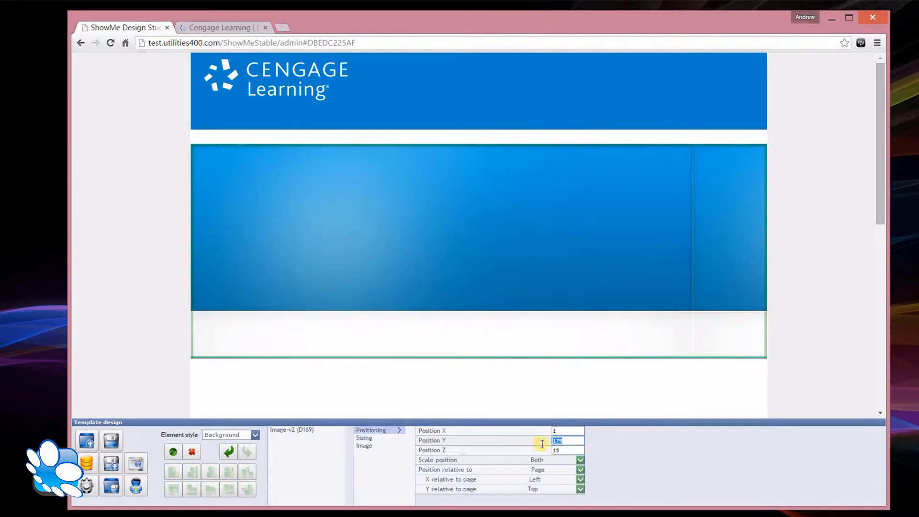
pyautogui.click(575, 432)
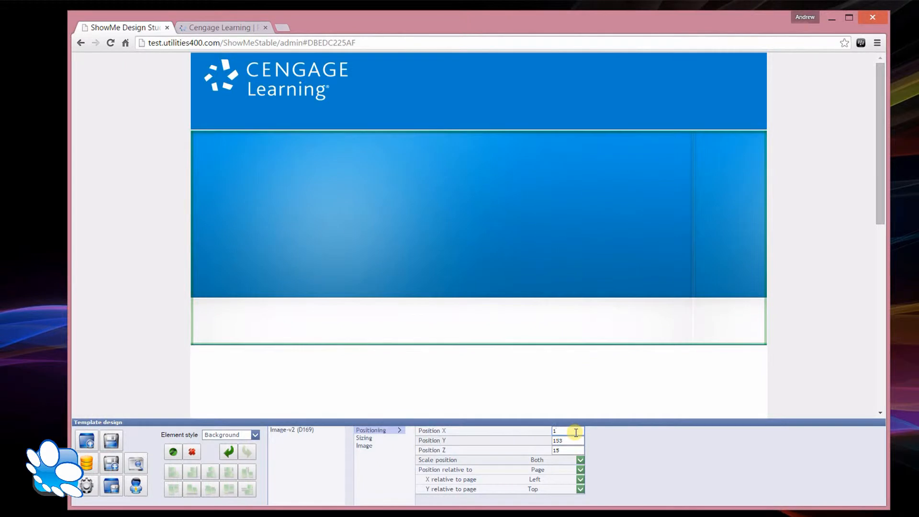
pyautogui.click(251, 435)
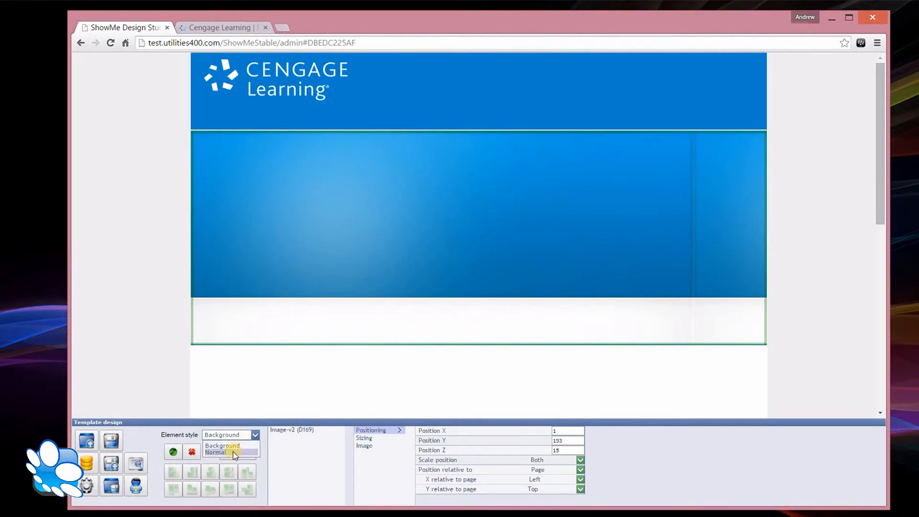
pyautogui.click(234, 452)
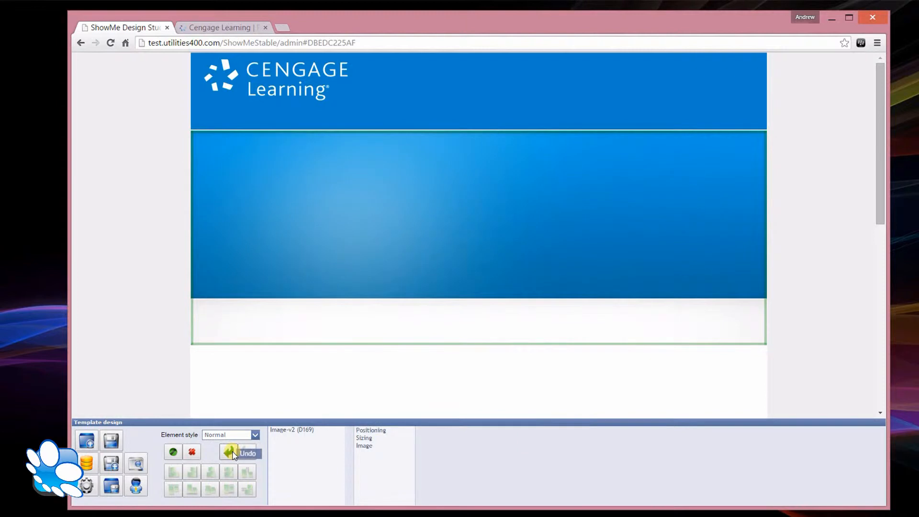
# Send the slider image behind with Position Z 5 and move the portal logo onto its pale lower strip at the right.
pyautogui.click(341, 405)
pyautogui.click(414, 273)
pyautogui.click(370, 430)
pyautogui.moveTo(561, 451); pyautogui.dragTo(546, 451)
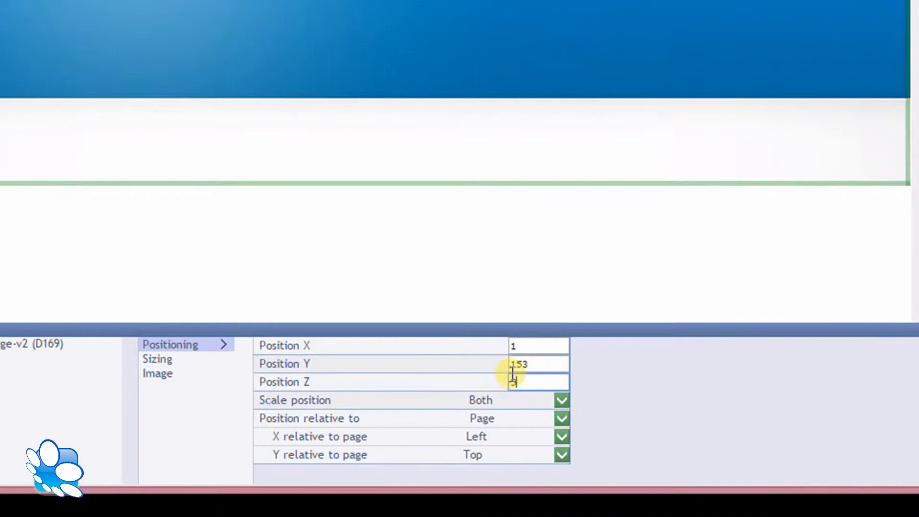
pyautogui.write('5')
pyautogui.click(520, 368)
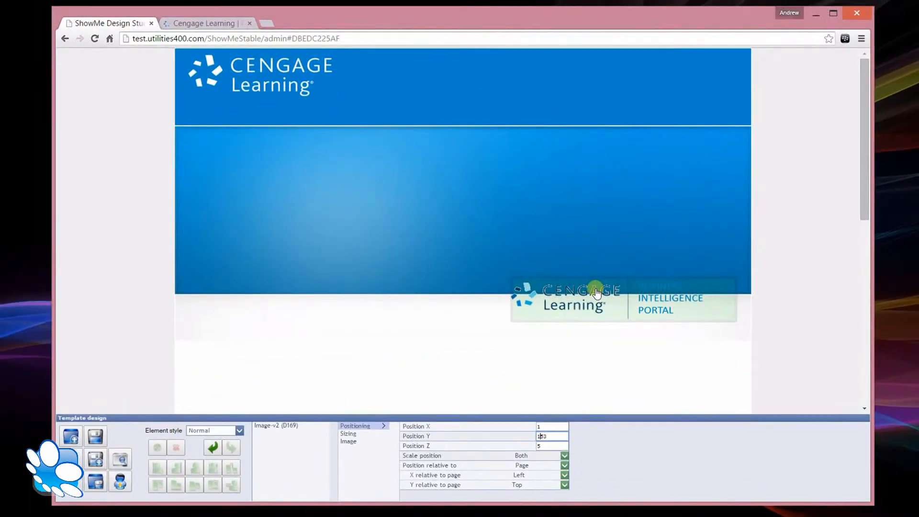
pyautogui.click(597, 293)
pyautogui.moveTo(604, 357); pyautogui.dragTo(604, 312)
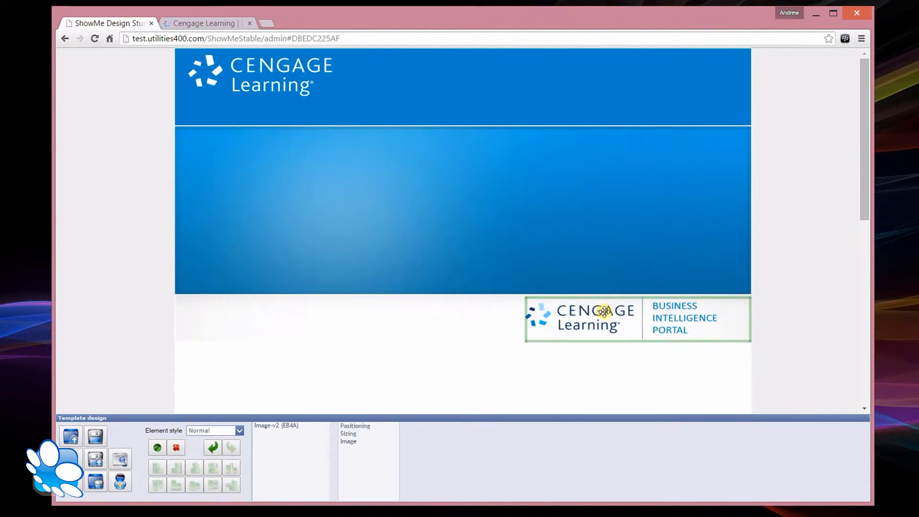
# Add an Image element with bip.png and place it, scaled down in Normal style, beside the Cengage Learning logo in the banner.
pyautogui.click(65, 430)
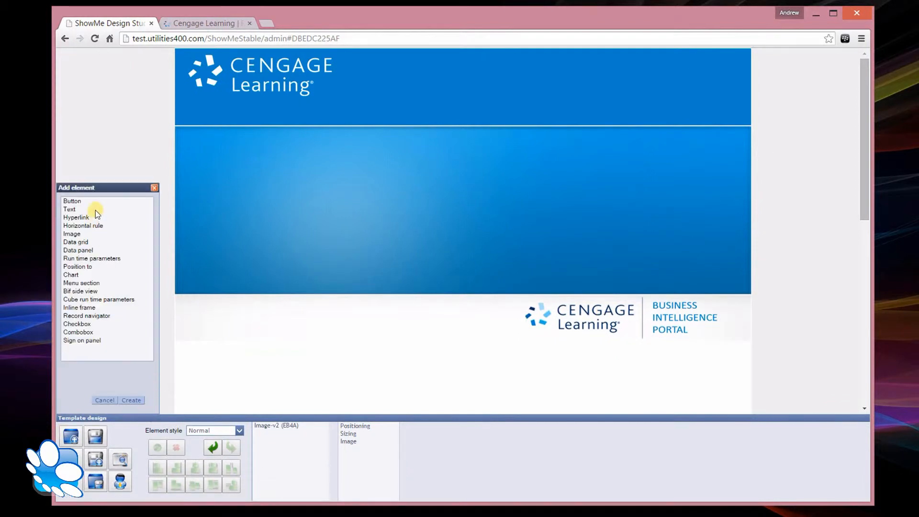
pyautogui.click(82, 234)
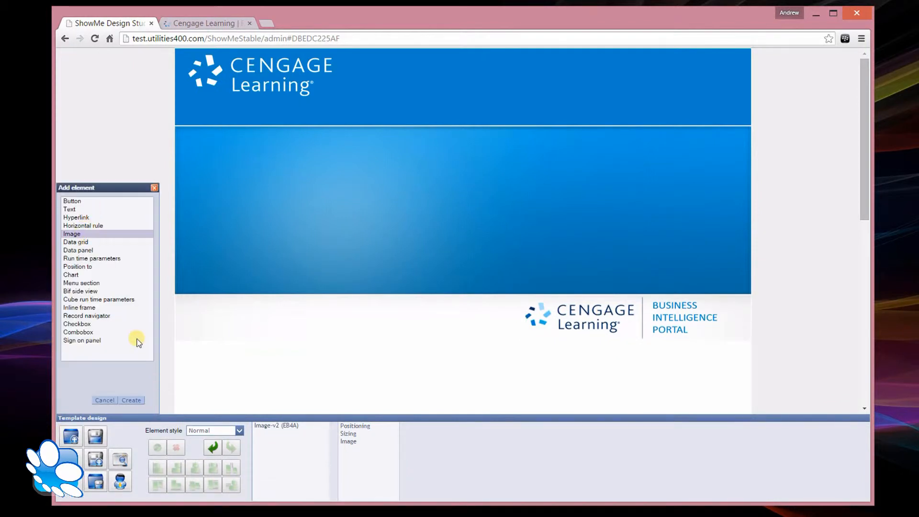
pyautogui.click(130, 401)
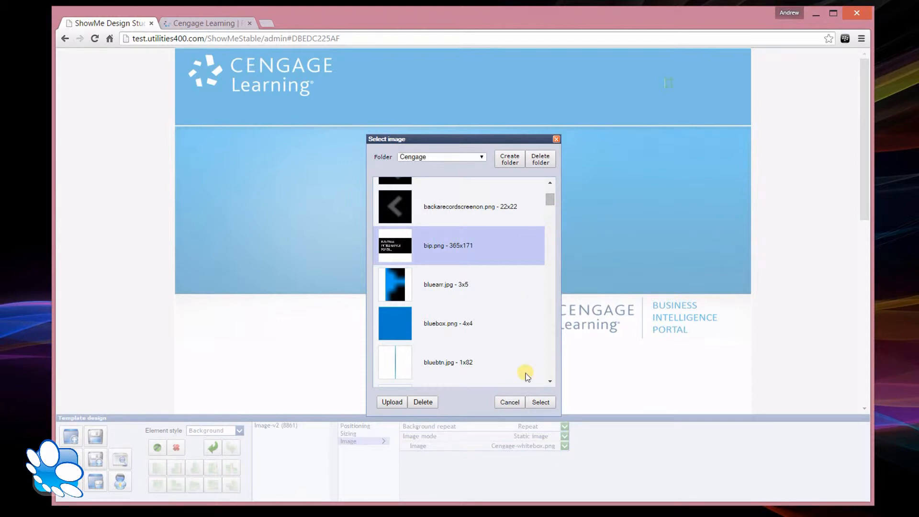
pyautogui.click(538, 404)
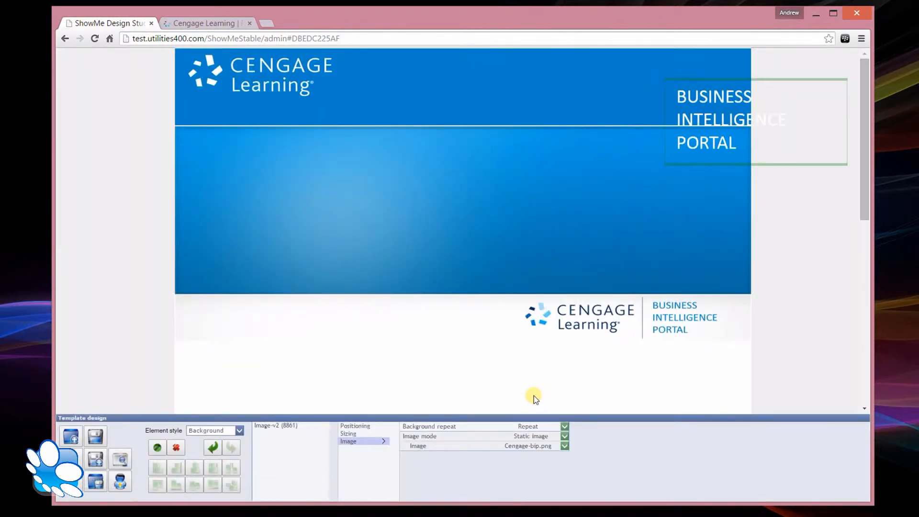
pyautogui.moveTo(699, 108); pyautogui.dragTo(375, 77)
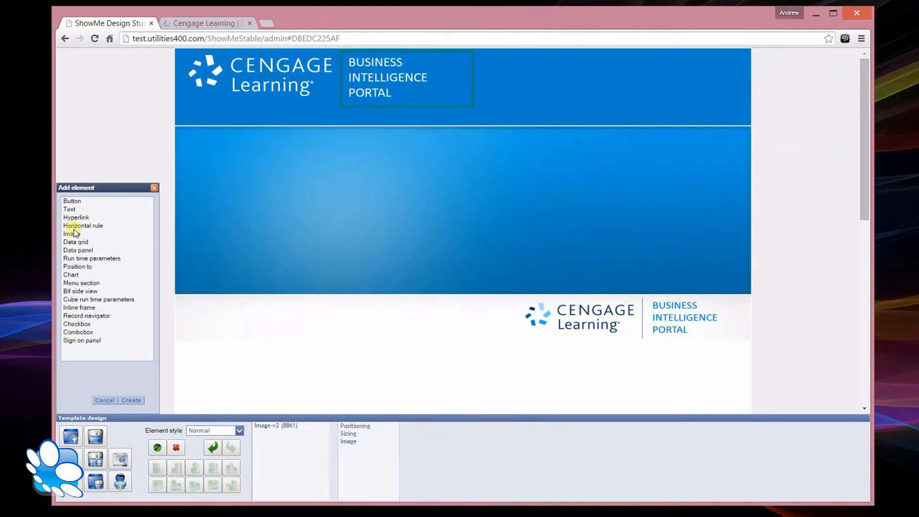
# Add an Image element with macimg.png from the Cengage folder and place it over the slider's left part, beneath the Cengage Learning logo.
pyautogui.click(75, 229)
pyautogui.click(73, 234)
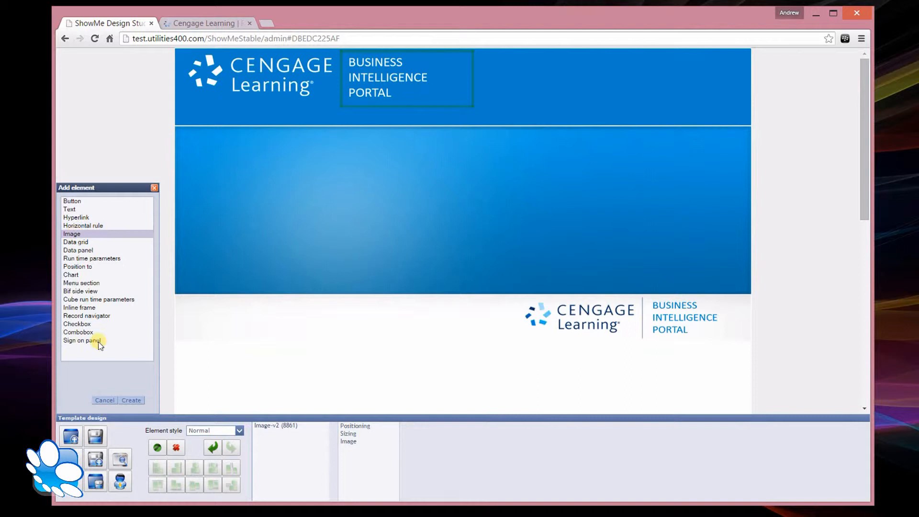
pyautogui.click(137, 401)
pyautogui.scroll(1, 550, 283)
pyautogui.click(448, 275)
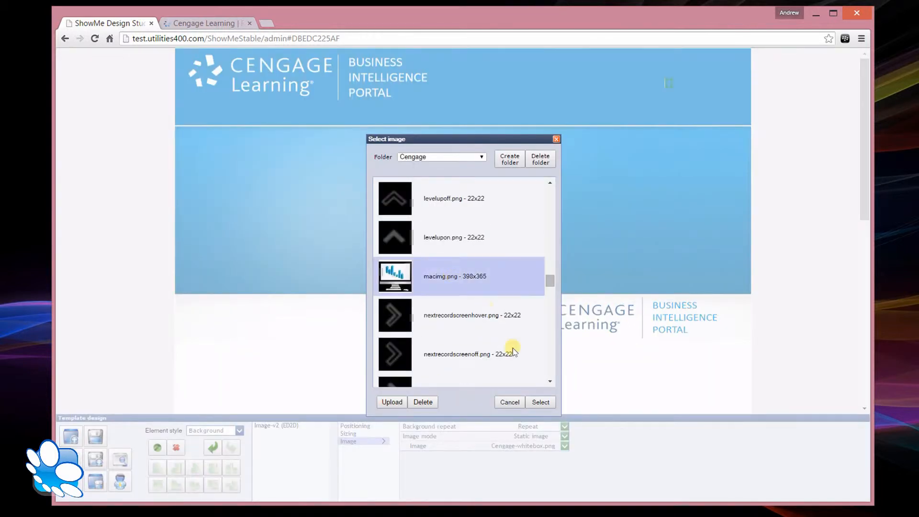
pyautogui.click(541, 402)
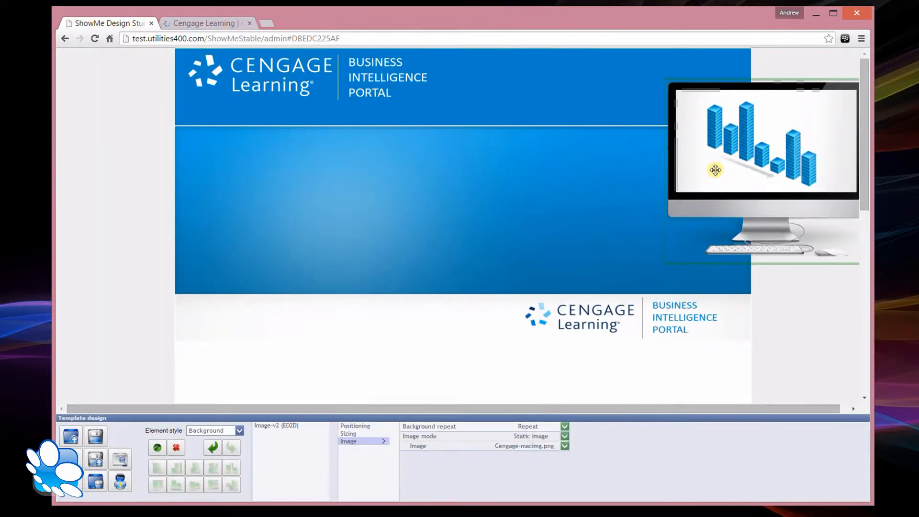
pyautogui.moveTo(755, 153); pyautogui.dragTo(287, 221)
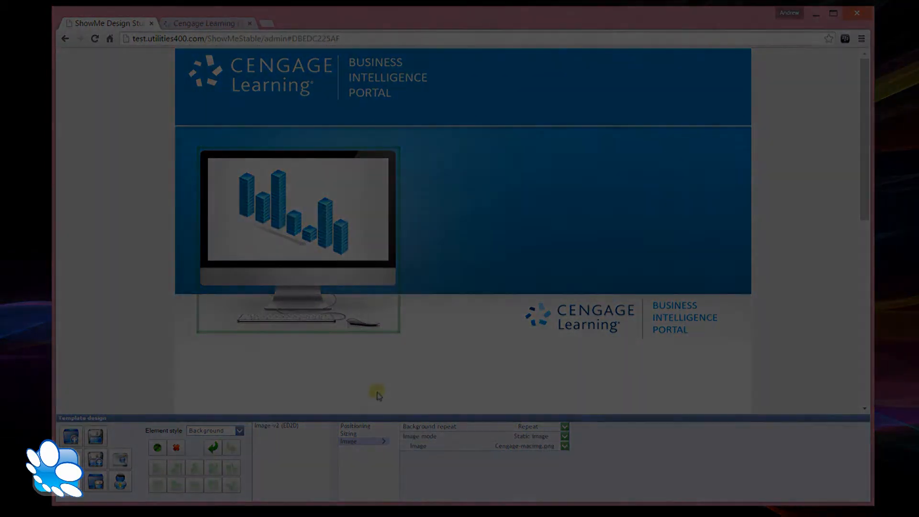
pyautogui.click(386, 388)
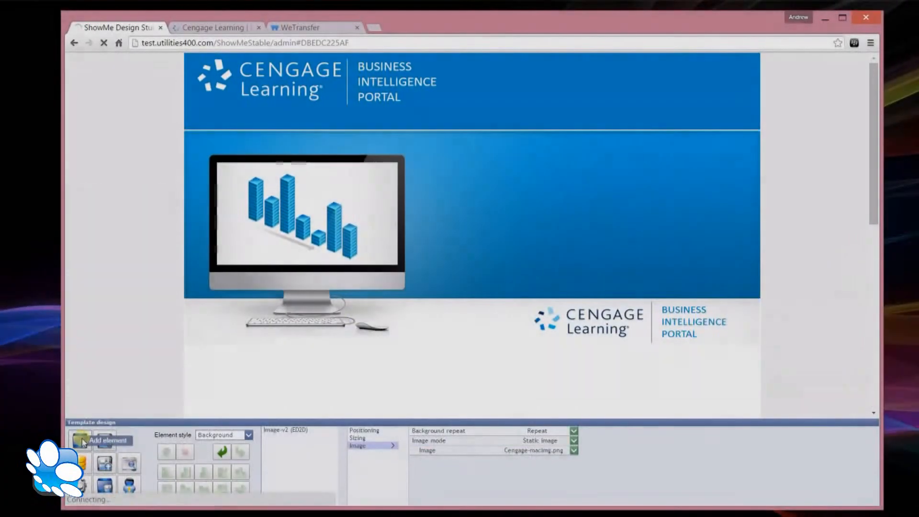
# Add a Button element showing the TITLE MAINTENANCE image along the banner's lower edge and close the list of element types.
pyautogui.click(97, 414)
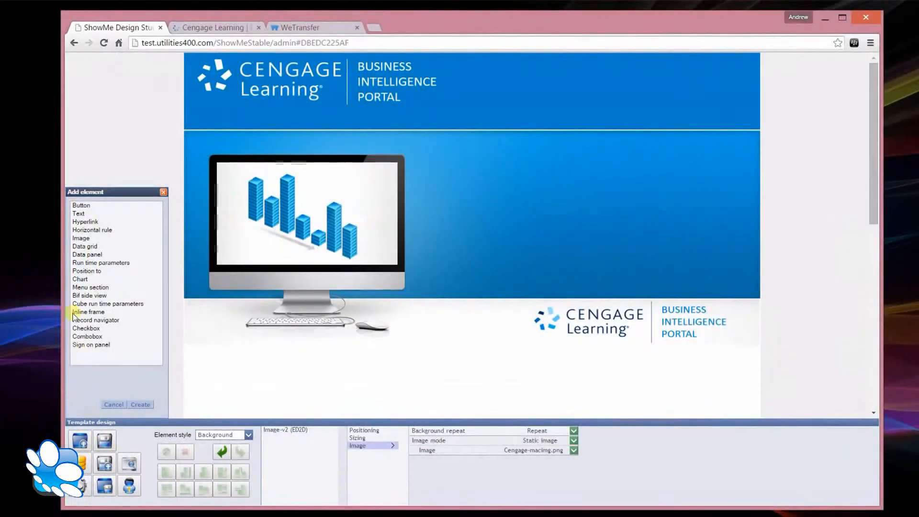
pyautogui.click(81, 207)
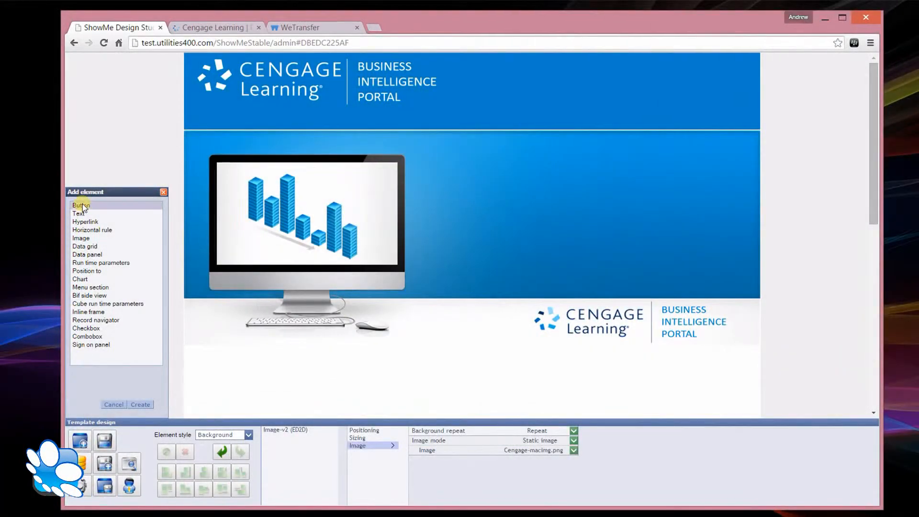
pyautogui.click(140, 405)
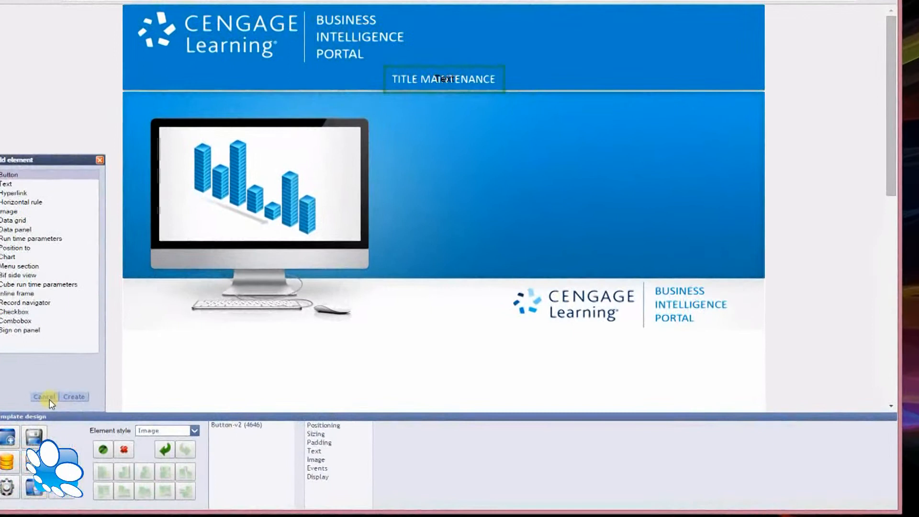
pyautogui.click(50, 400)
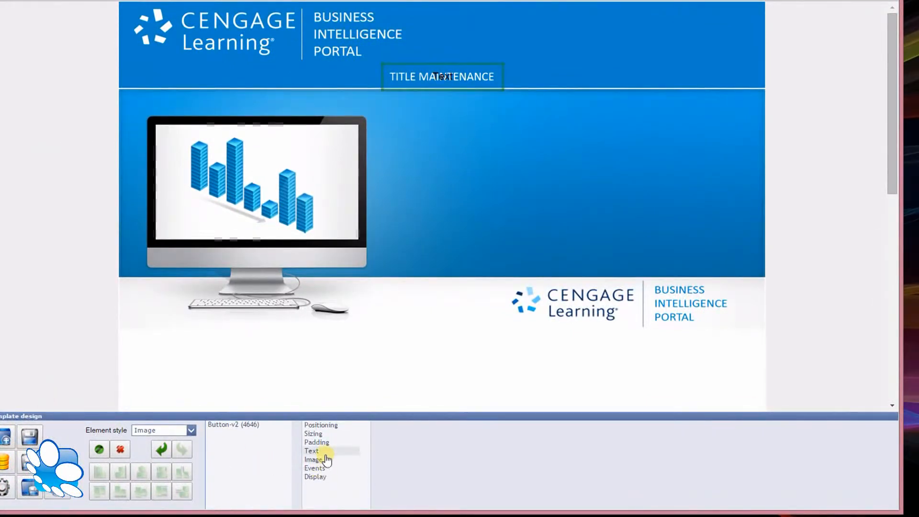
# Clear the TITLE MAINTENANCE button's default text and move the CUSTOMERS button directly to the left of it.
pyautogui.click(326, 454)
pyautogui.click(555, 426)
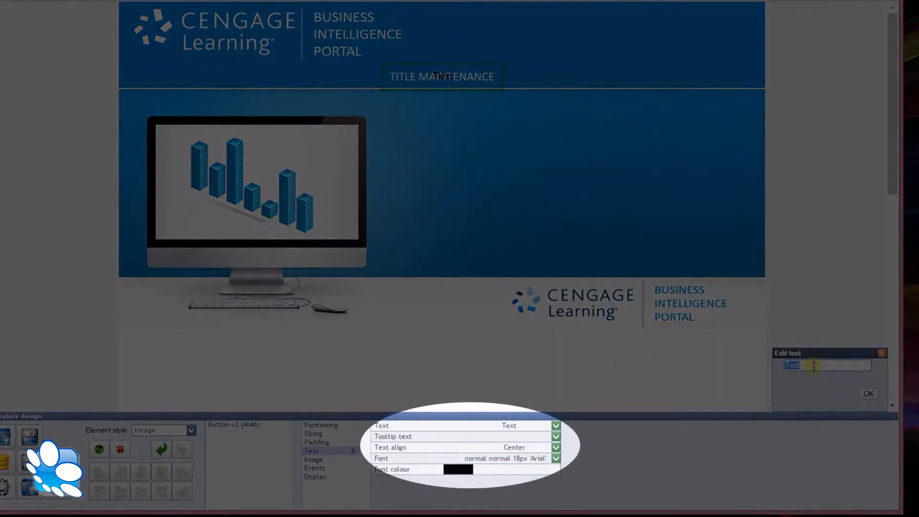
pyautogui.press('BackSpace')
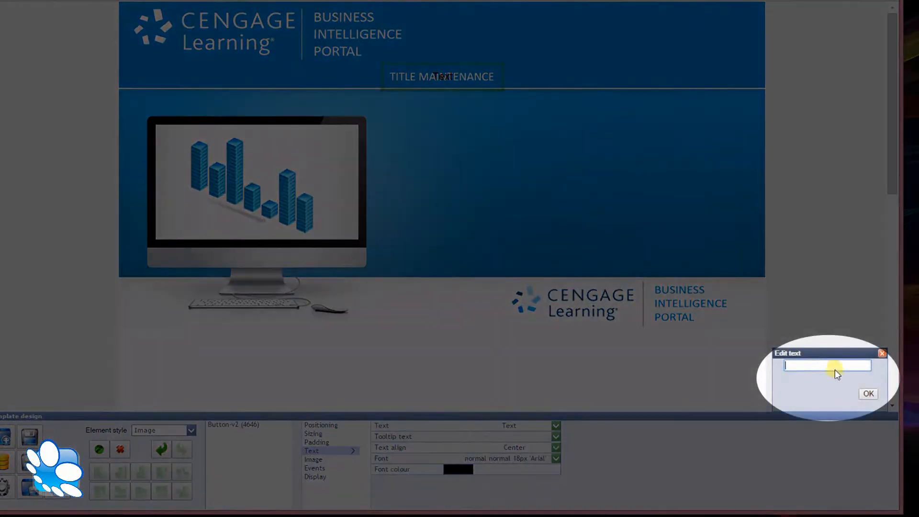
pyautogui.click(868, 394)
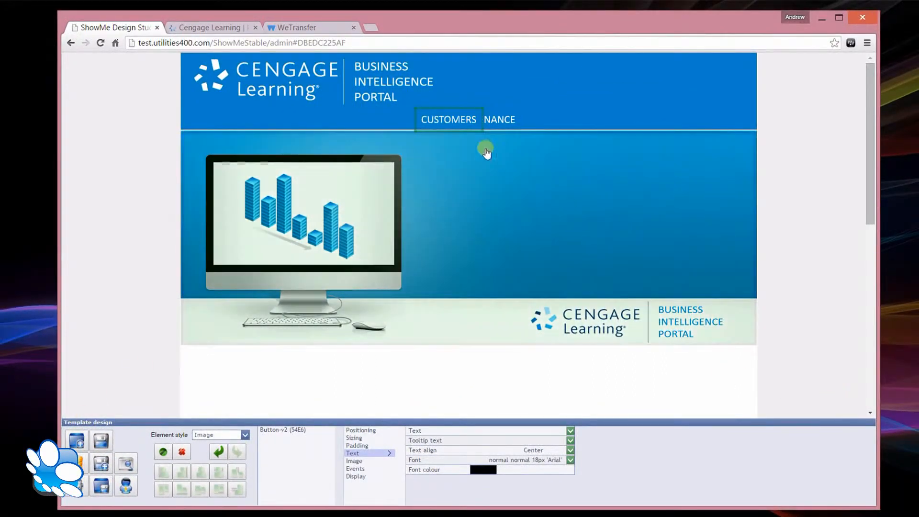
pyautogui.moveTo(468, 118); pyautogui.dragTo(398, 121)
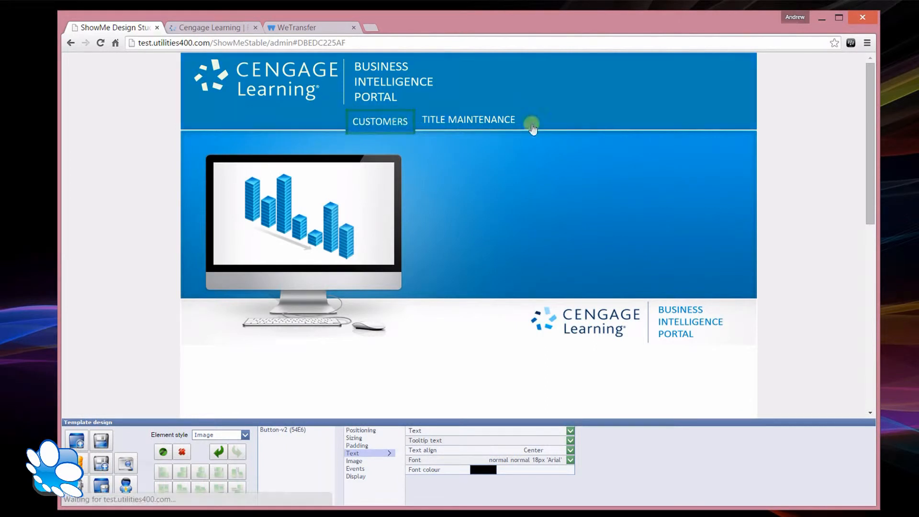
# Add another Button element and assign home50.png from the Cengage folder as its image.
pyautogui.click(82, 441)
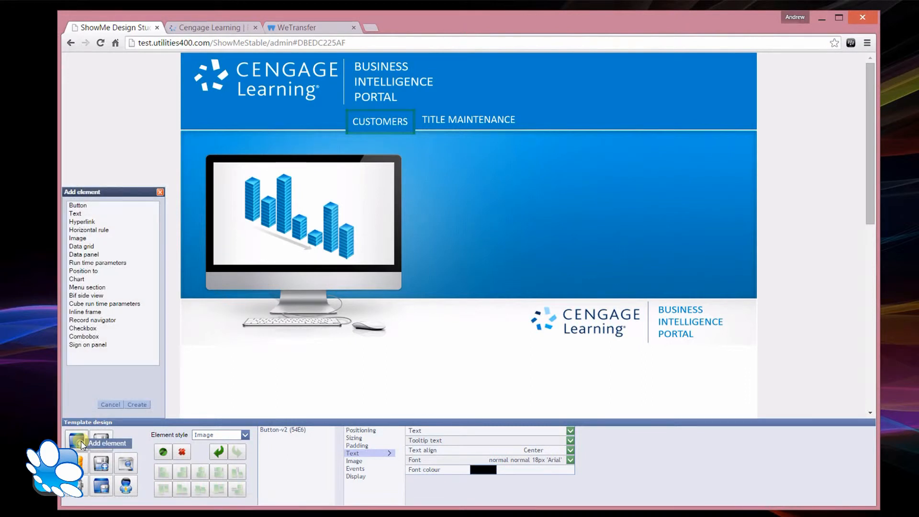
pyautogui.click(93, 206)
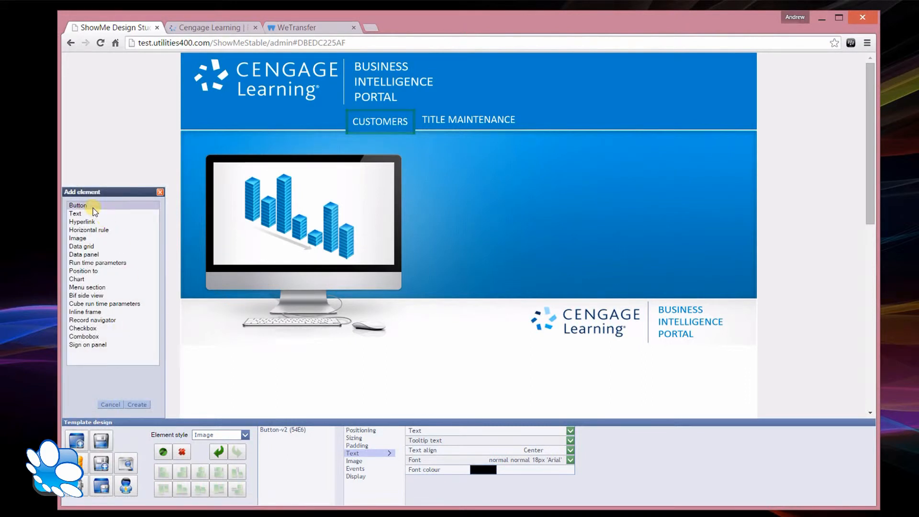
pyautogui.click(138, 404)
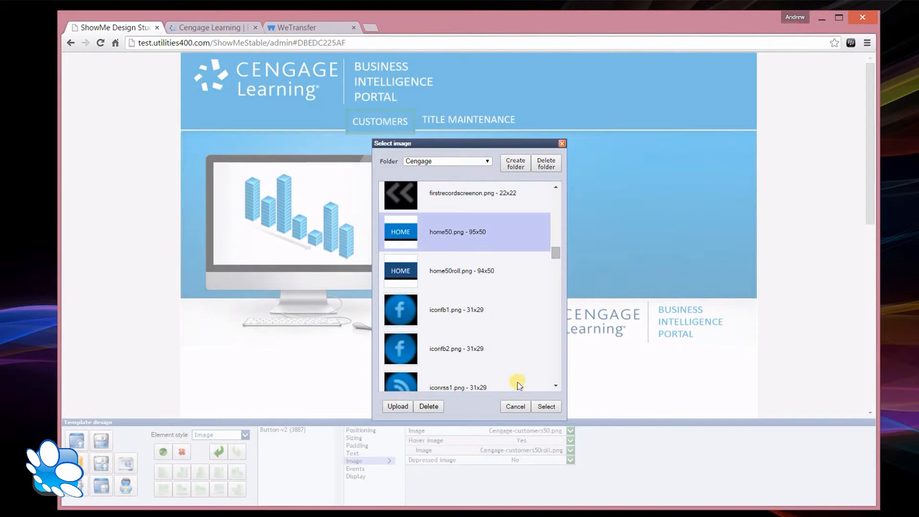
pyautogui.click(543, 407)
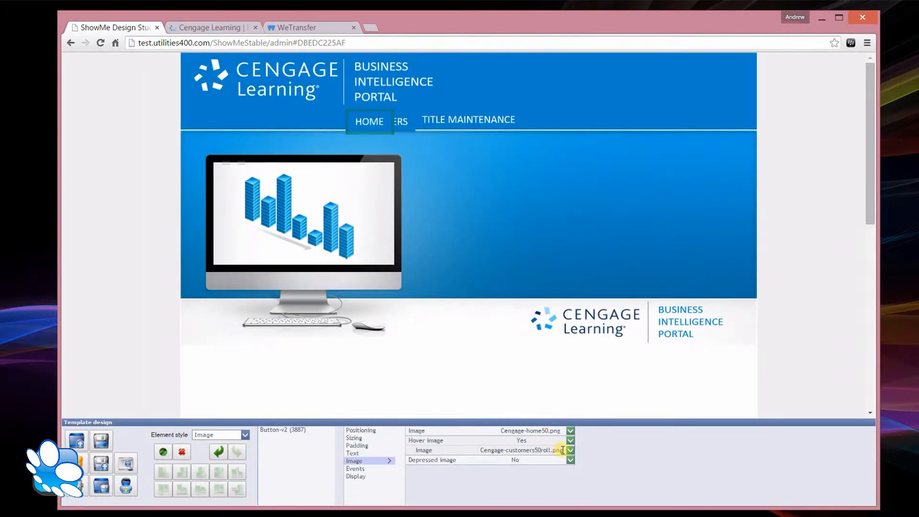
# Set the HOME button's hover image to home50roll.png and move the button to the left end of the menu row.
pyautogui.click(571, 451)
pyautogui.moveTo(561, 199); pyautogui.dragTo(544, 253)
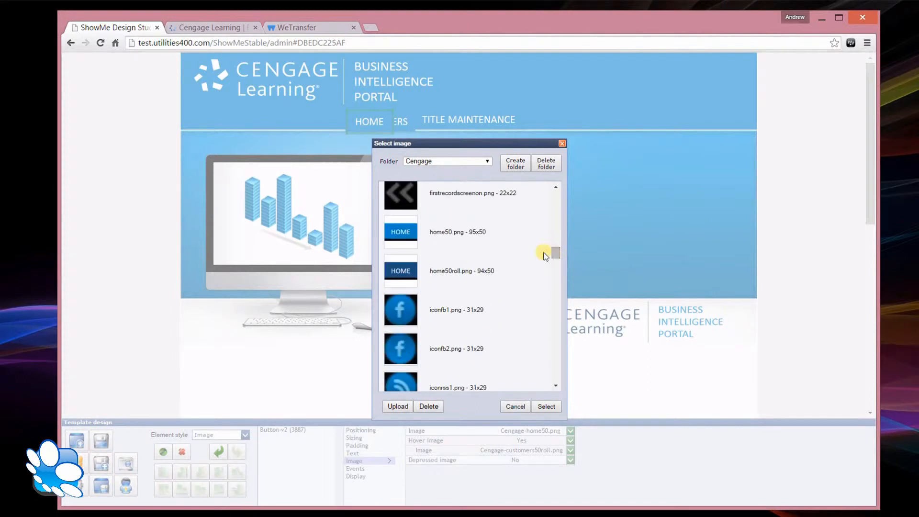
pyautogui.click(475, 269)
pyautogui.click(541, 408)
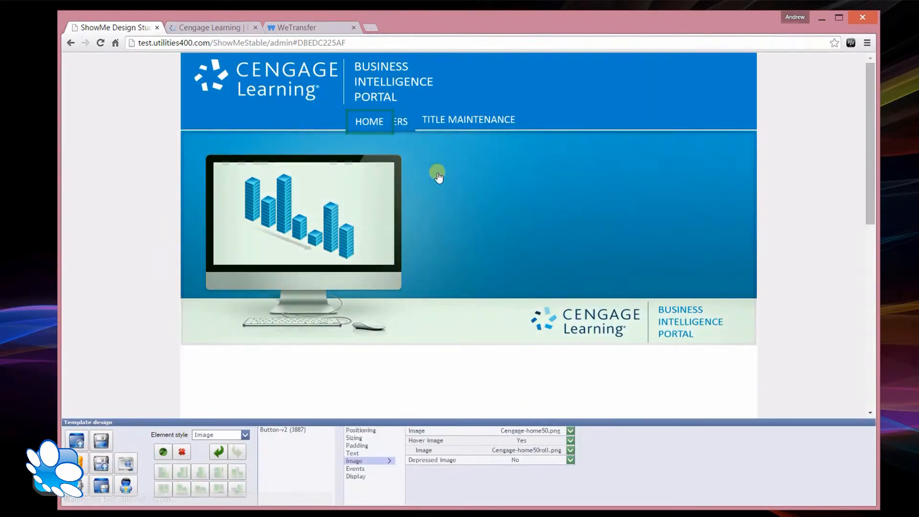
pyautogui.moveTo(375, 121); pyautogui.dragTo(212, 123)
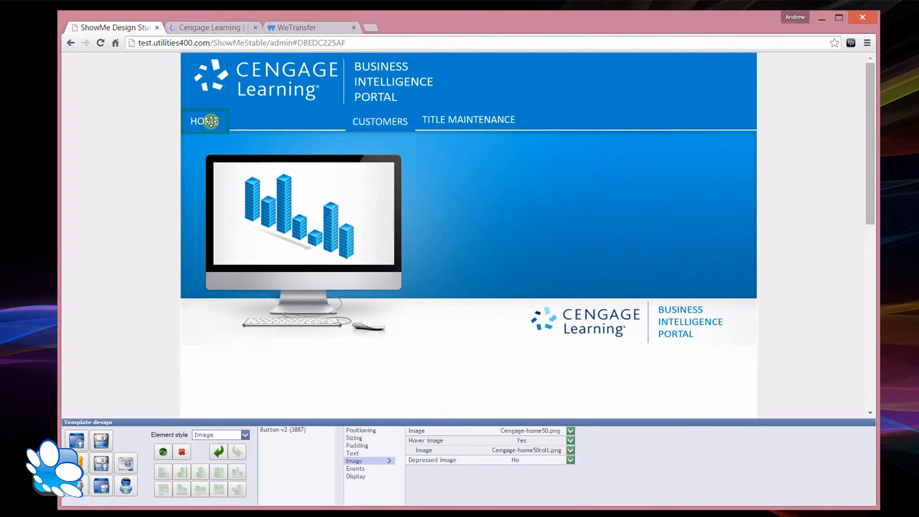
# Set the HOME button's On click event to Home page and level the CUSTOMERS button with TITLE MAINTENANCE.
pyautogui.click(360, 470)
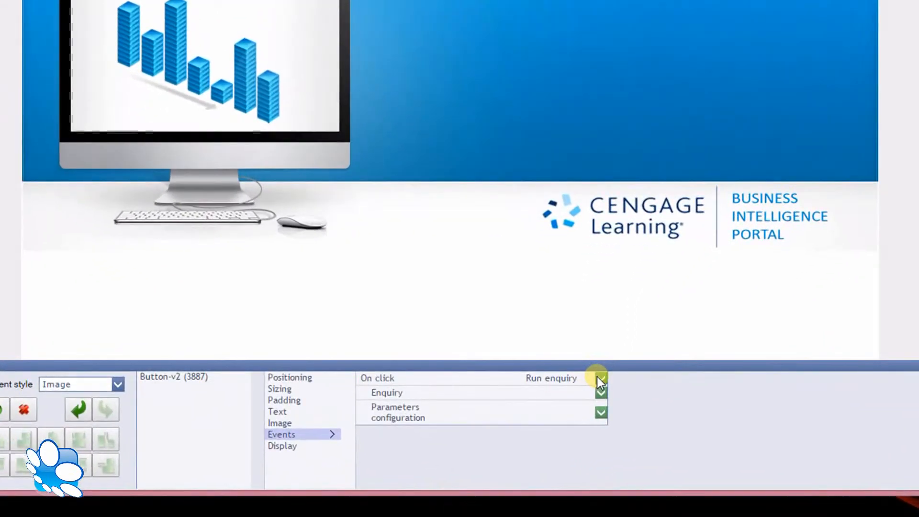
pyautogui.click(569, 430)
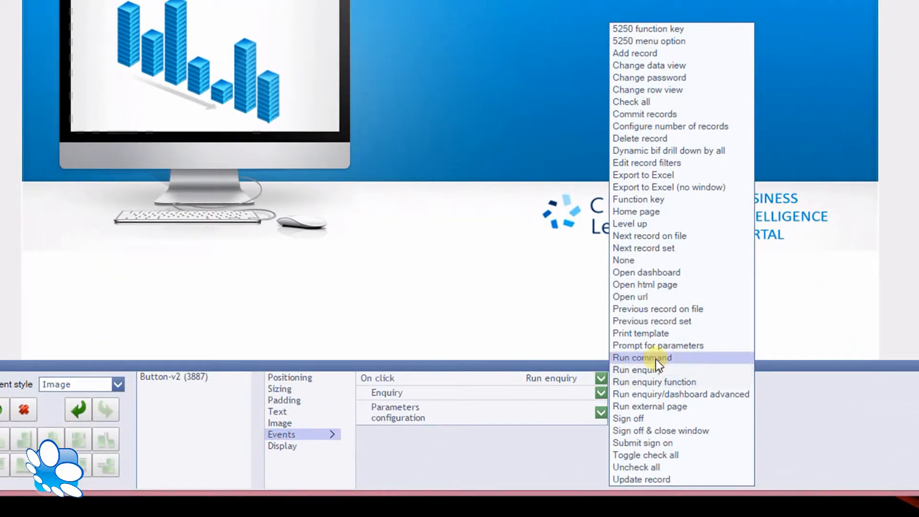
pyautogui.click(666, 211)
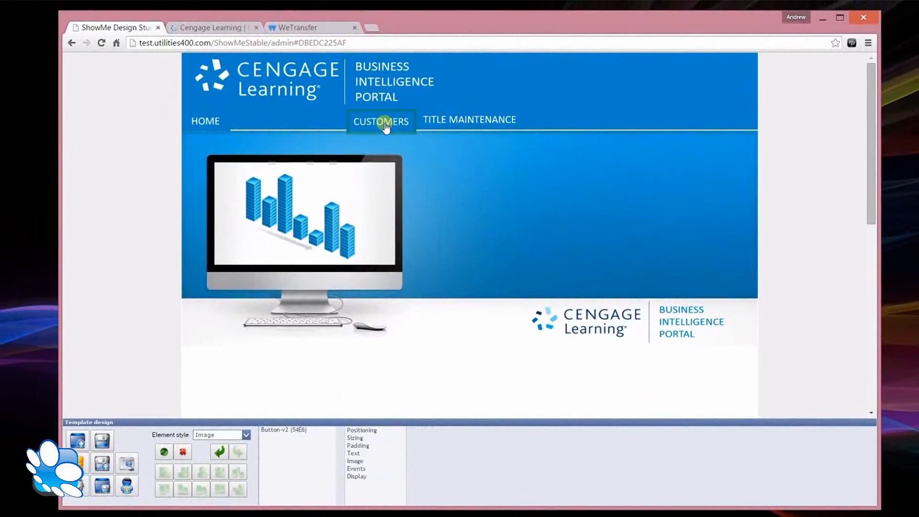
pyautogui.click(383, 121)
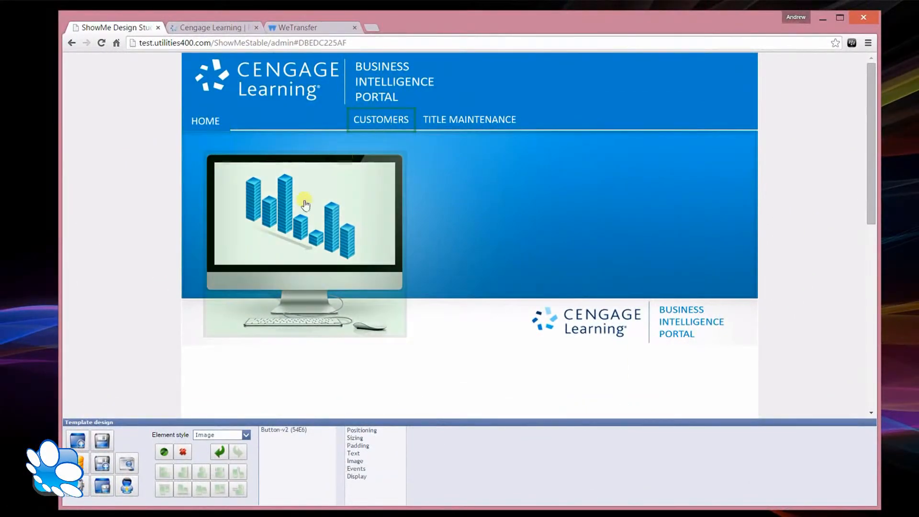
# Add a Button element with image sales50.png and hover image sales50roll.png, and place it just right of HOME.
pyautogui.click(77, 443)
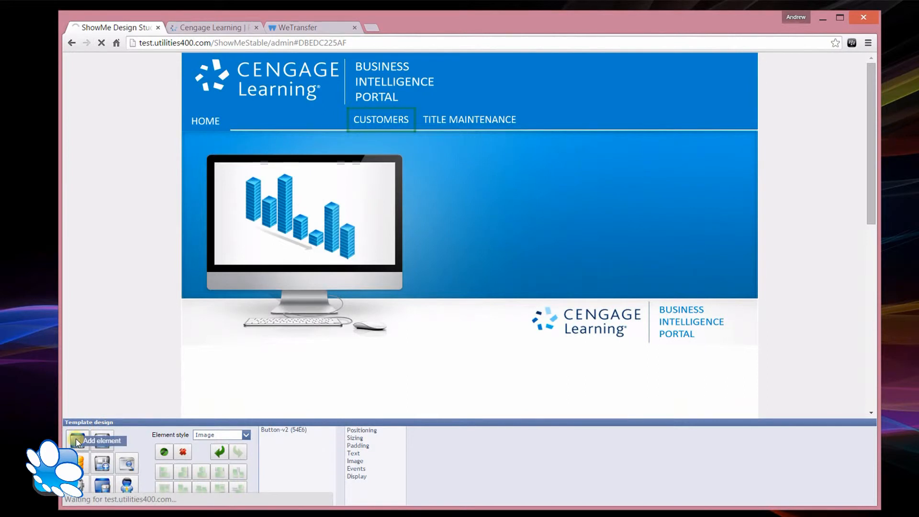
pyautogui.click(86, 205)
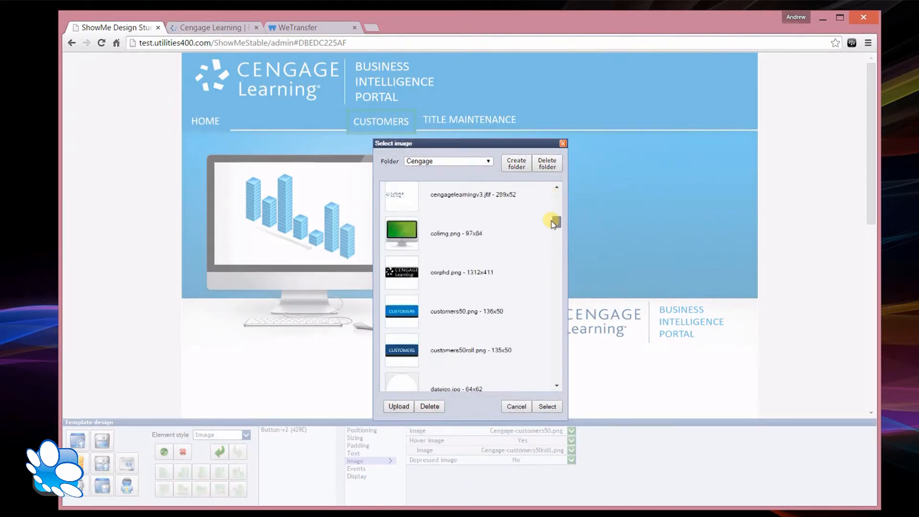
pyautogui.moveTo(554, 223); pyautogui.dragTo(546, 301)
pyautogui.click(459, 272)
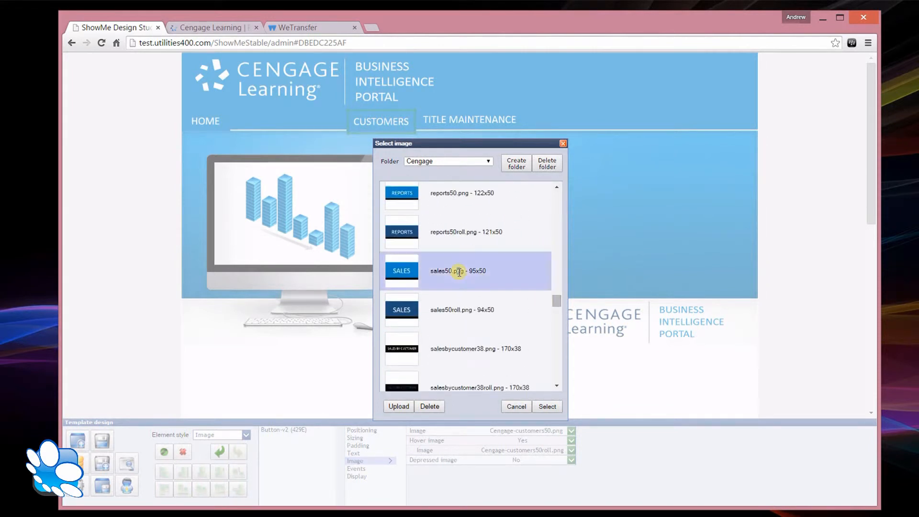
pyautogui.click(547, 407)
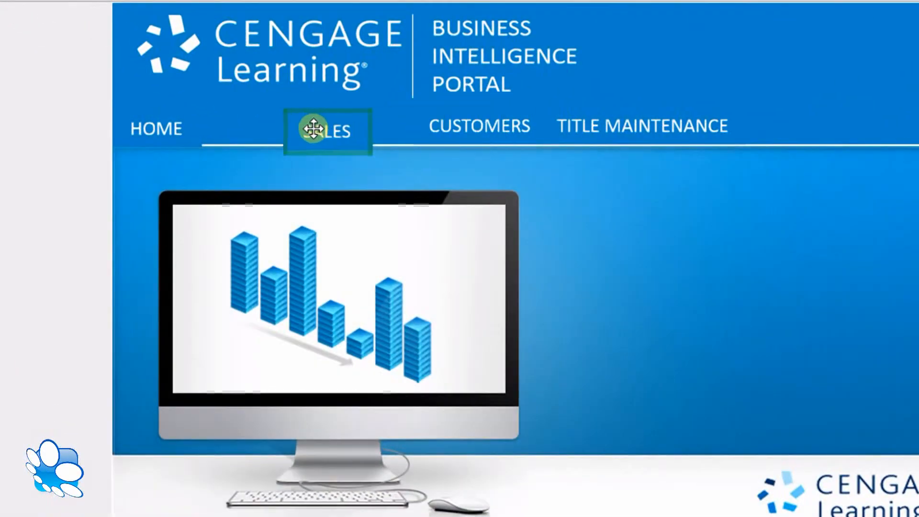
pyautogui.moveTo(313, 128); pyautogui.dragTo(245, 127)
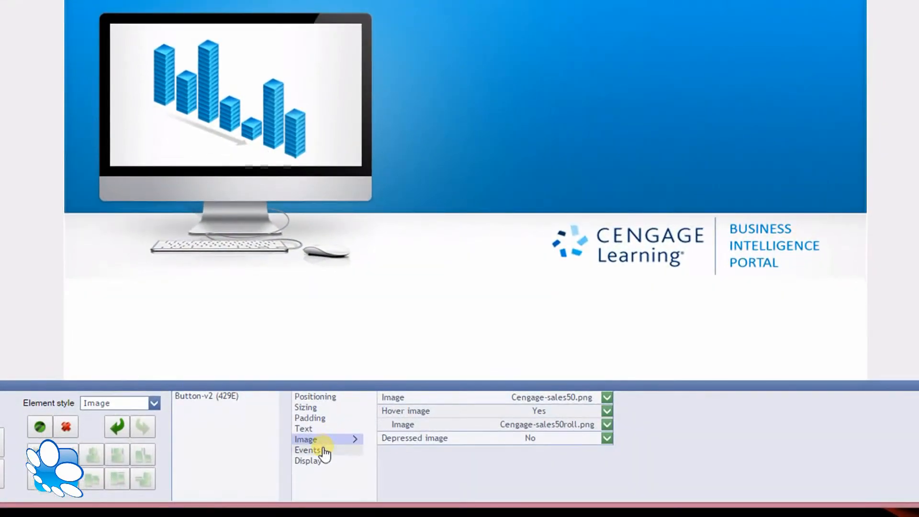
# Set the SALES button's On click event to Open dashboard with Cengage_Sales as the dashboard page.
pyautogui.click(326, 452)
pyautogui.click(607, 397)
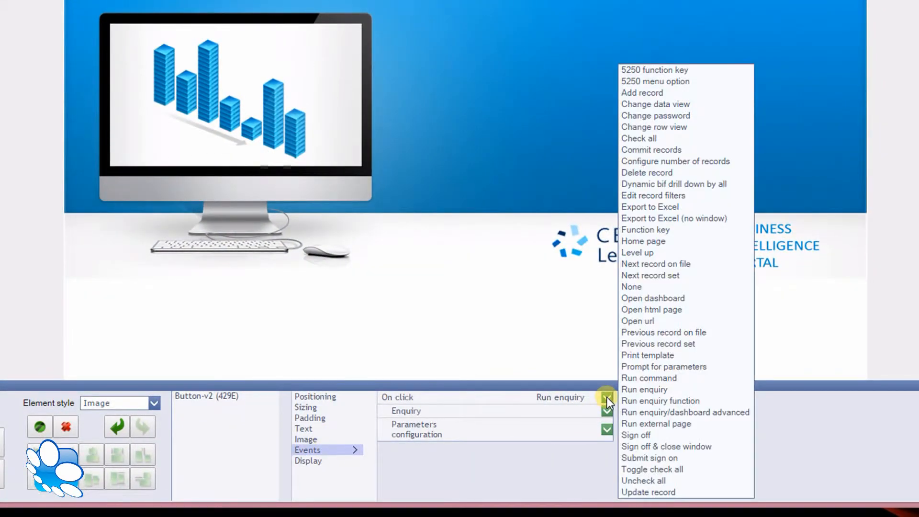
pyautogui.click(711, 299)
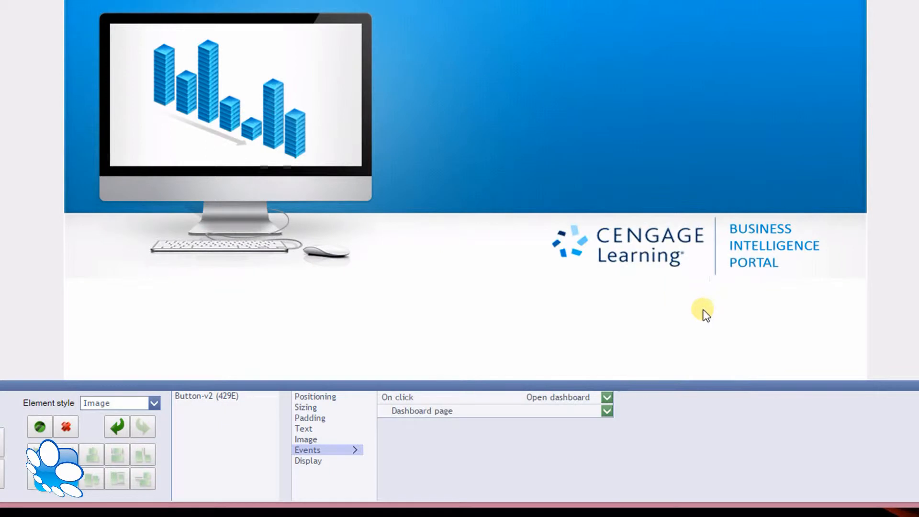
pyautogui.click(607, 412)
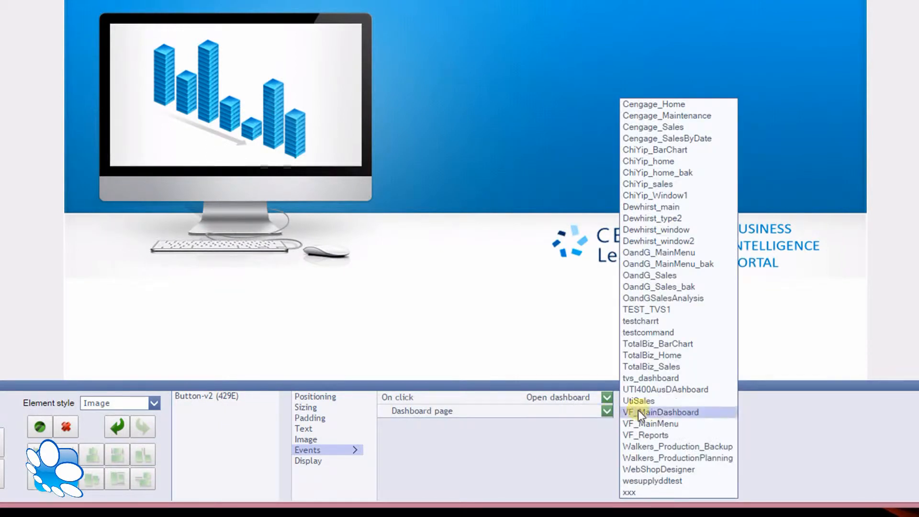
pyautogui.click(702, 129)
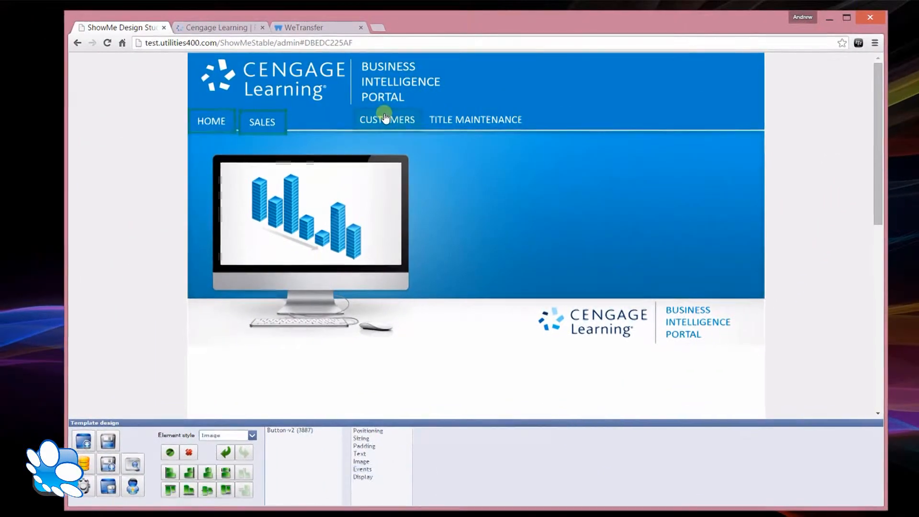
# Level the HOME, SALES, CUSTOMERS and TITLE MAINTENANCE buttons with one another in the menu row.
pyautogui.keyDown('ctrl'); pyautogui.click(368, 54); pyautogui.keyUp('ctrl')
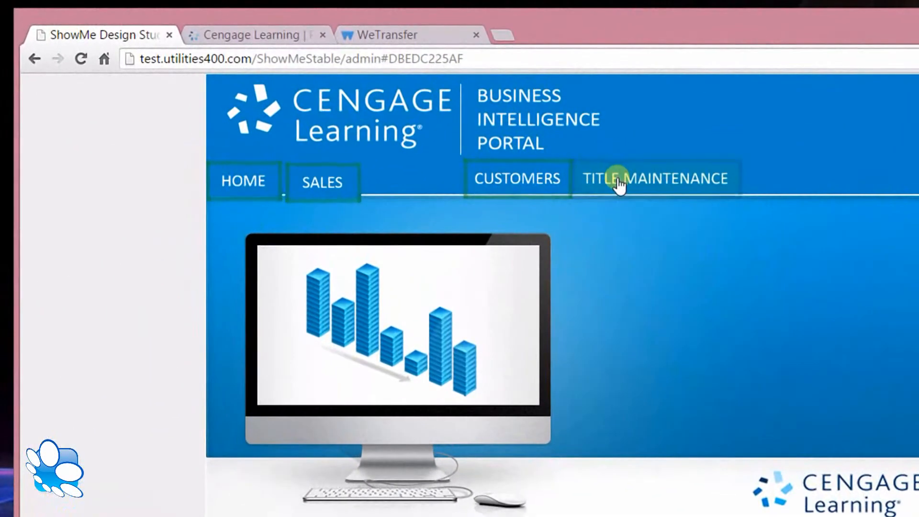
pyautogui.keyDown('ctrl'); pyautogui.click(618, 182); pyautogui.keyUp('ctrl')
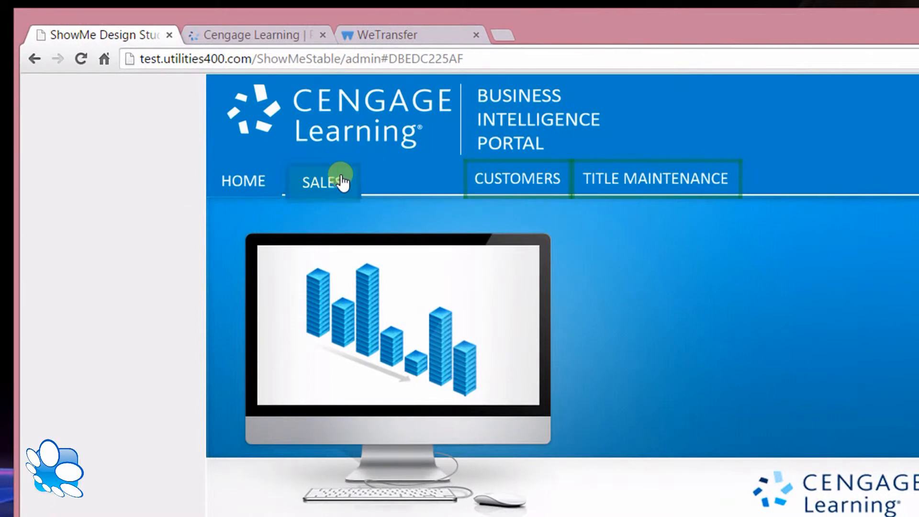
pyautogui.keyDown('ctrl'); pyautogui.click(268, 181); pyautogui.keyUp('ctrl')
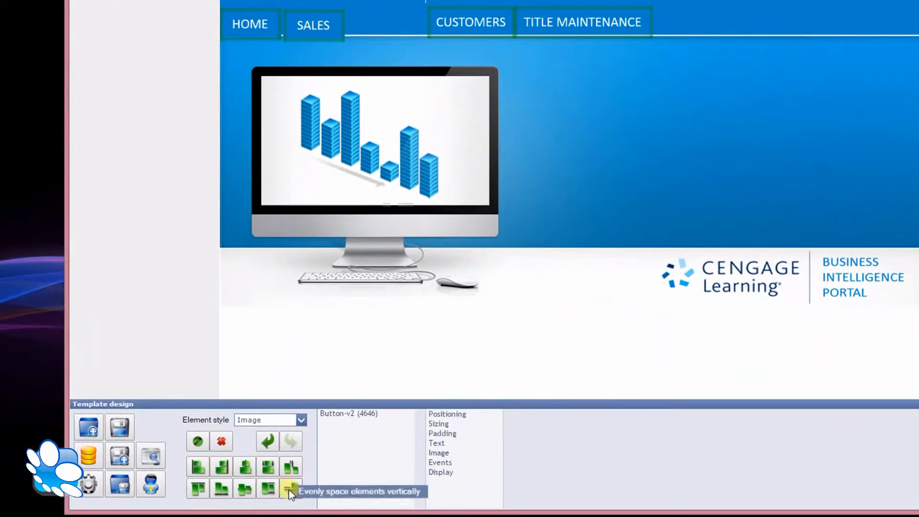
pyautogui.click(225, 493)
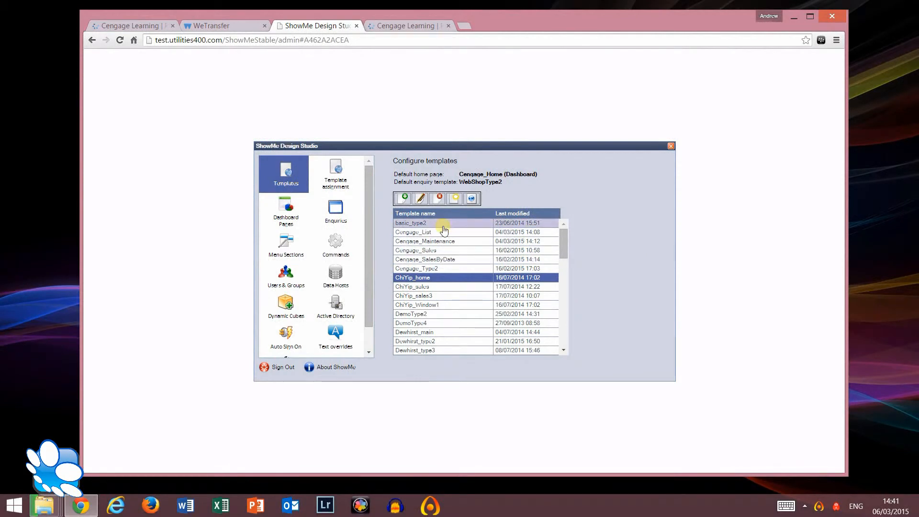
# Open the Cengage home dashboard page and add an Inline frame element beneath the Visit our learning Centre heading.
pyautogui.click(286, 211)
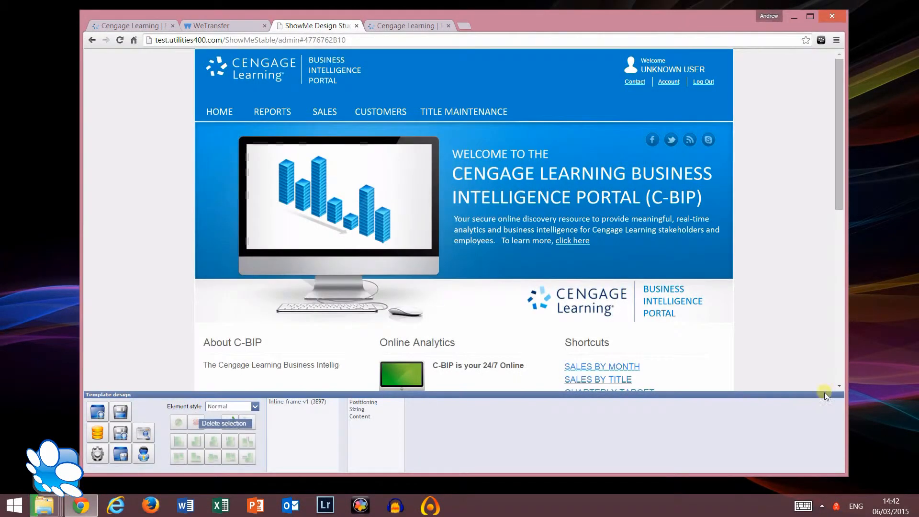
pyautogui.moveTo(837, 69); pyautogui.dragTo(818, 225)
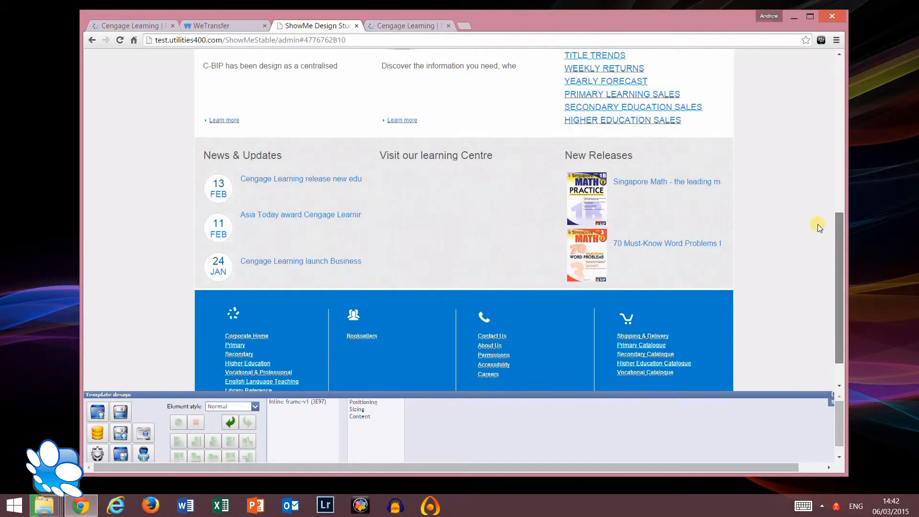
pyautogui.click(99, 415)
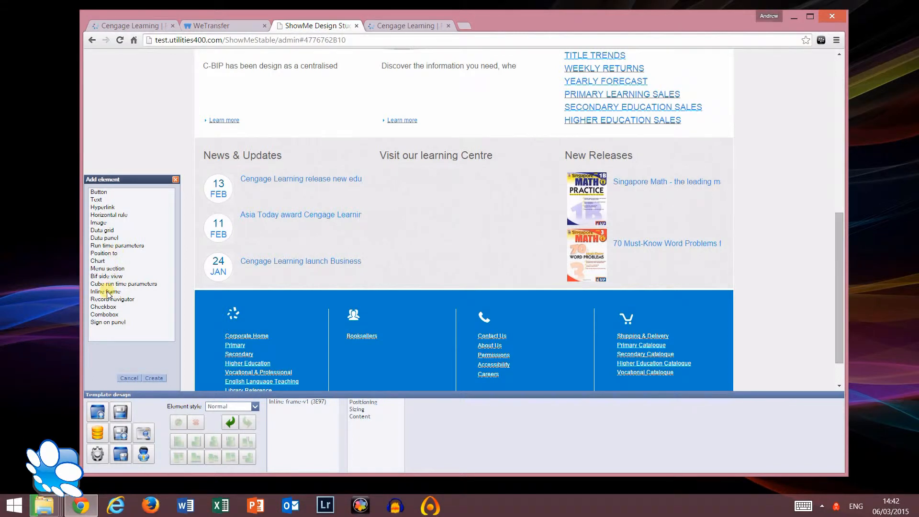
pyautogui.click(107, 292)
pyautogui.click(154, 378)
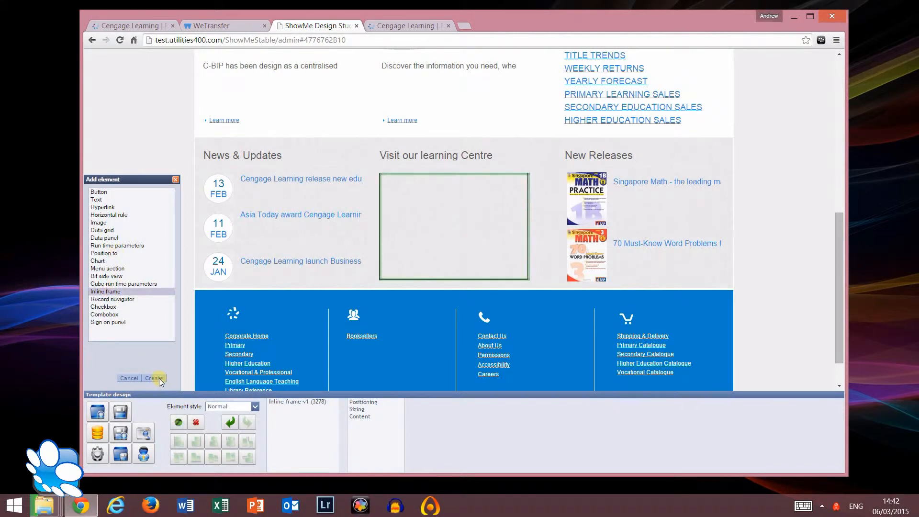
pyautogui.click(128, 378)
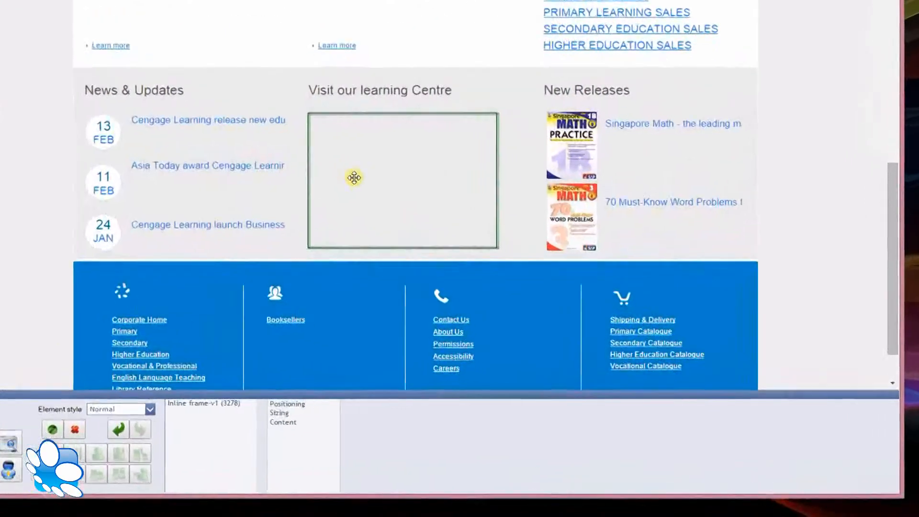
pyautogui.click(244, 425)
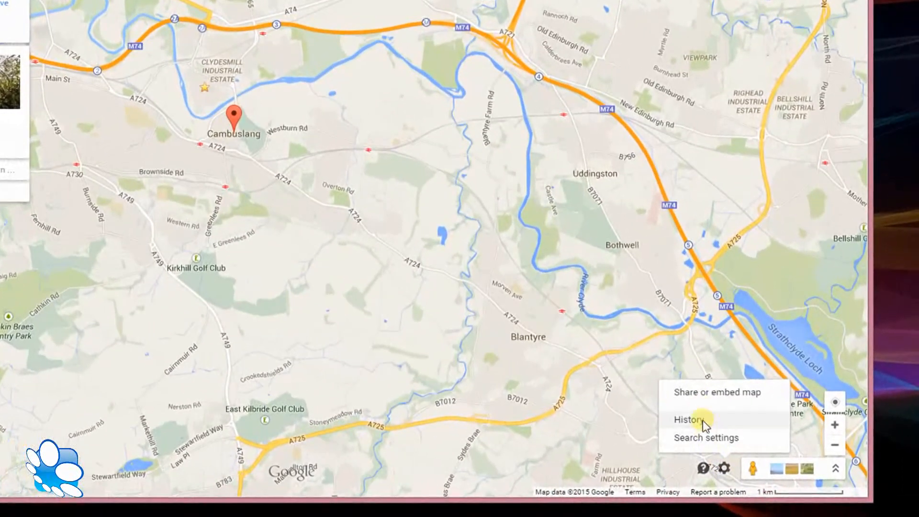
# Set the Google Maps embed for Cambuslang to a custom size of 315 x 215 and preview it at actual size.
pyautogui.click(732, 413)
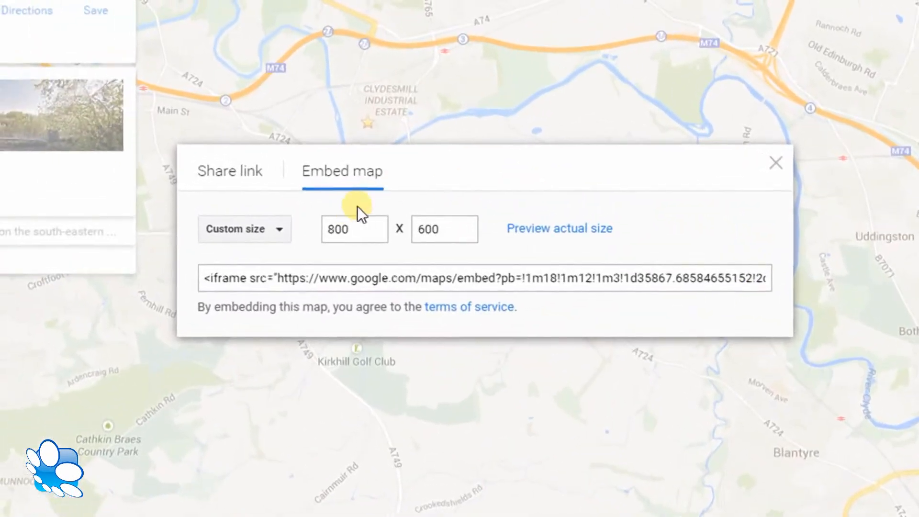
pyautogui.moveTo(268, 193); pyautogui.dragTo(224, 192)
pyautogui.write('315')
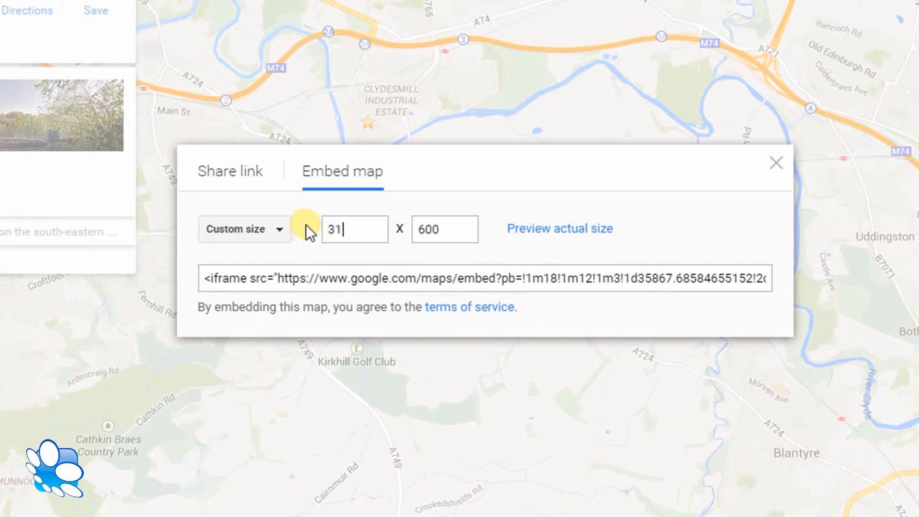
pyautogui.click(430, 226)
pyautogui.write('215')
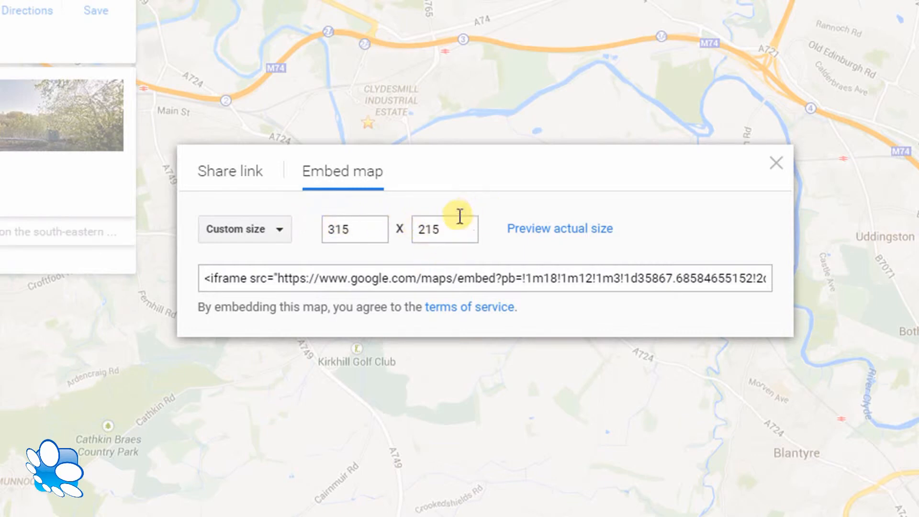
pyautogui.click(531, 235)
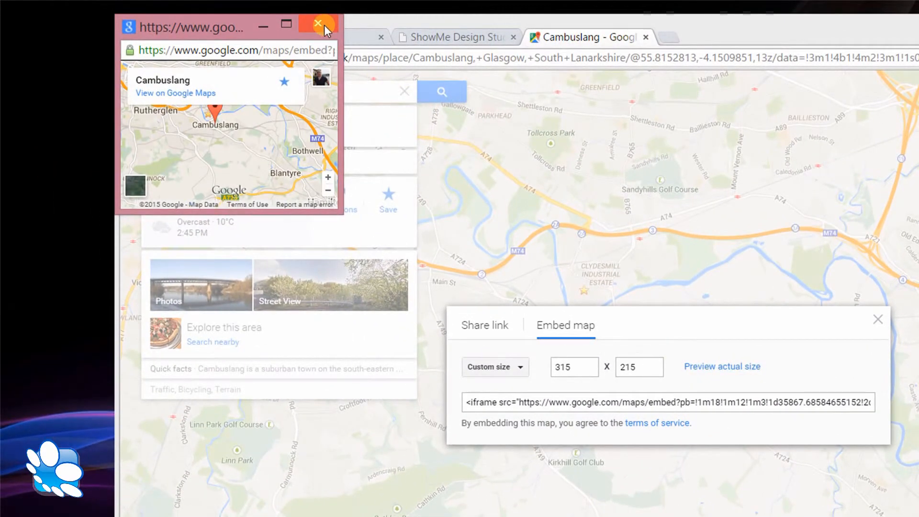
pyautogui.click(324, 25)
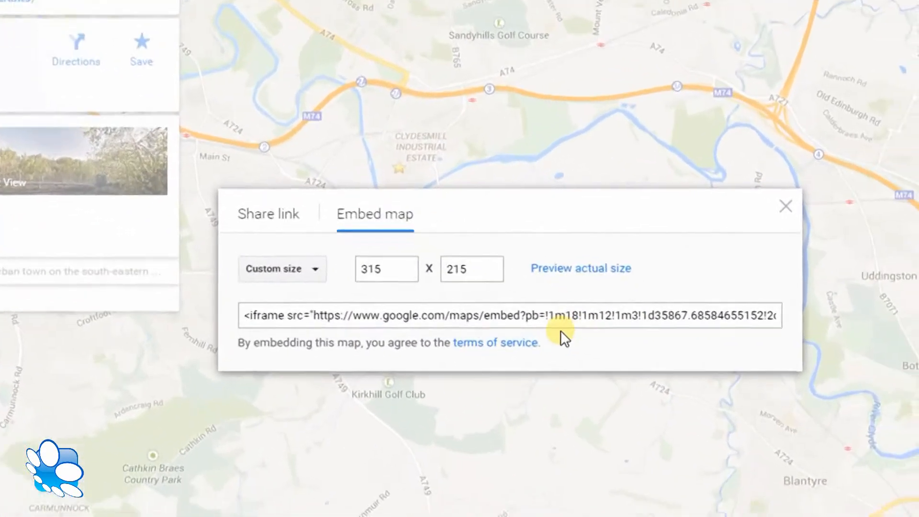
# Copy the Google Maps embed code and paste it into the inline frame's Source URL in ShowMe Design Studio.
pyautogui.click(511, 302)
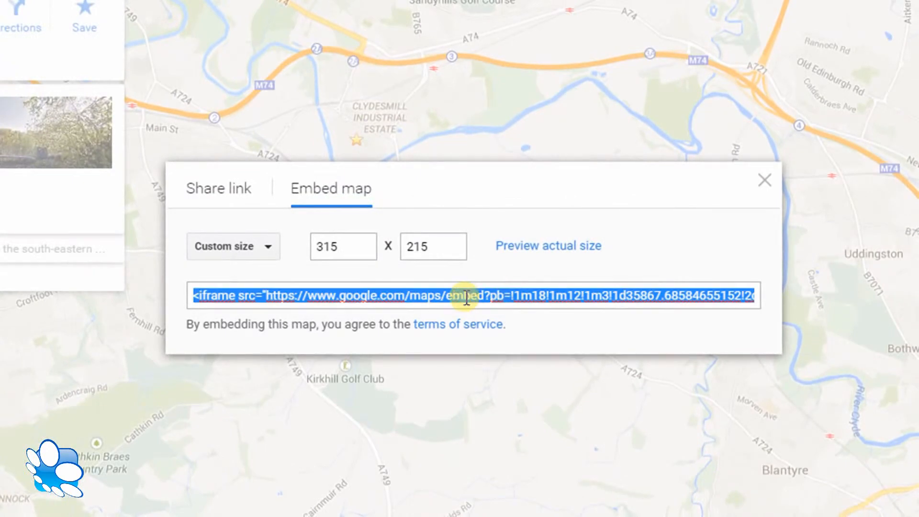
pyautogui.rightClick(210, 293)
pyautogui.click(295, 399)
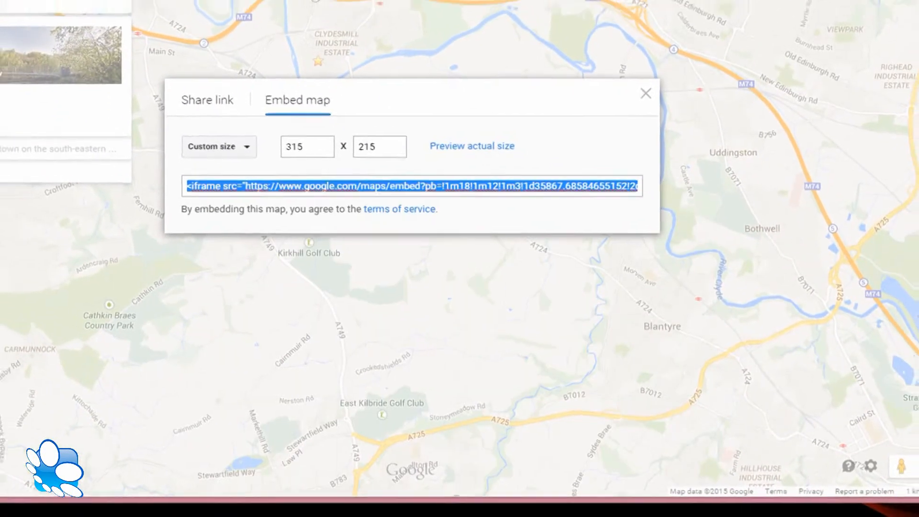
pyautogui.click(315, 28)
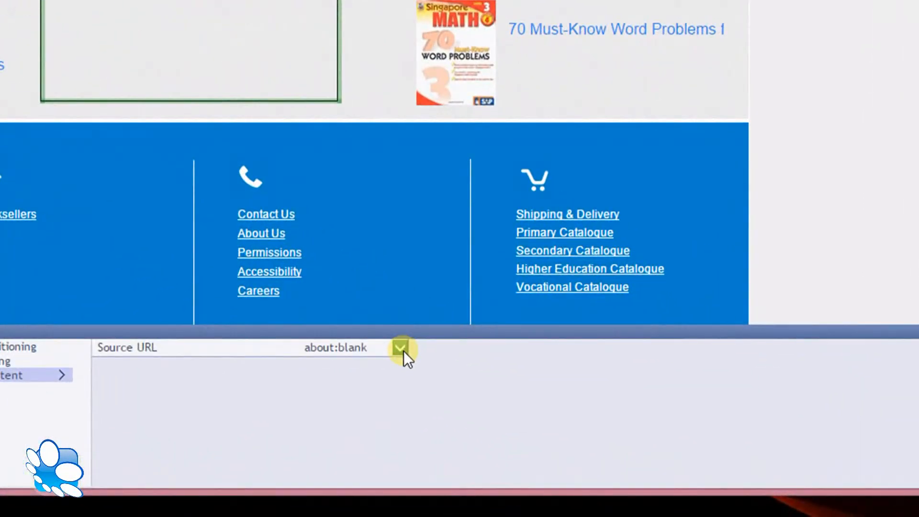
pyautogui.click(573, 432)
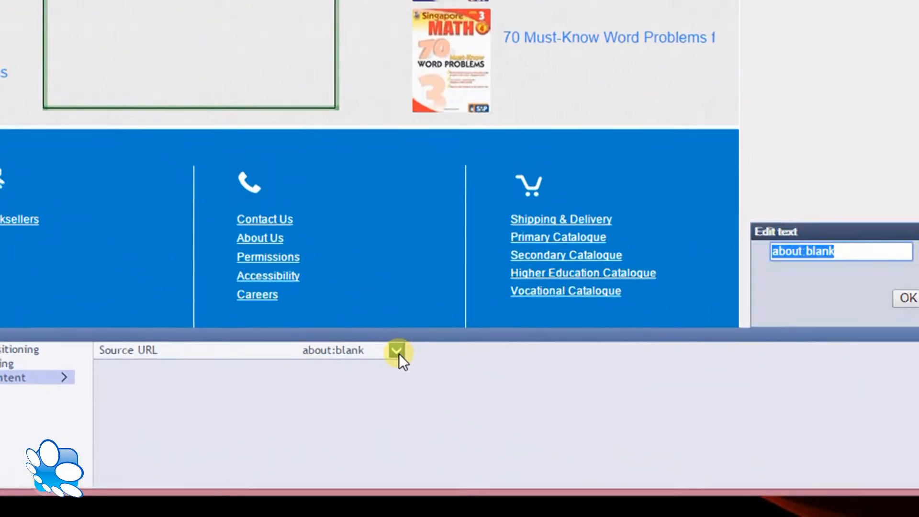
pyautogui.rightClick(784, 254)
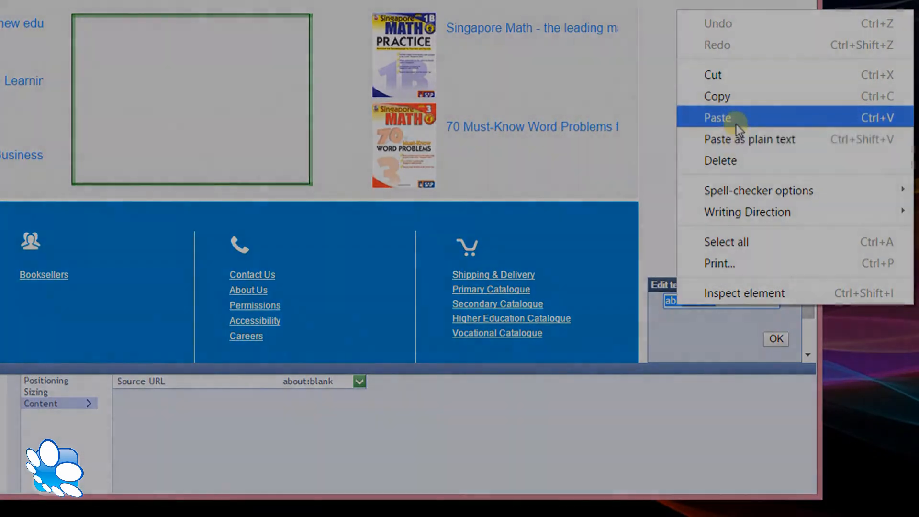
pyautogui.click(736, 122)
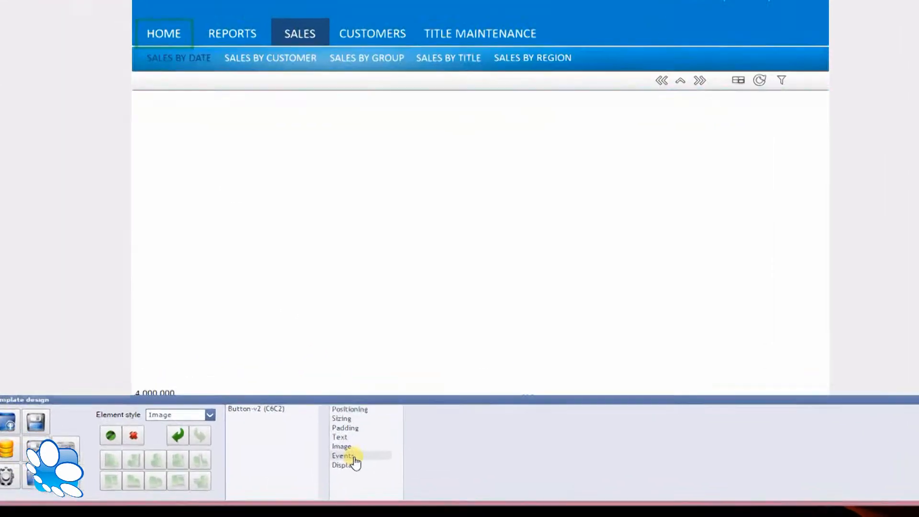
# Examine the On click events of the HOME, up-arrow and grid icon buttons on the sales page, including the available event options.
pyautogui.click(338, 469)
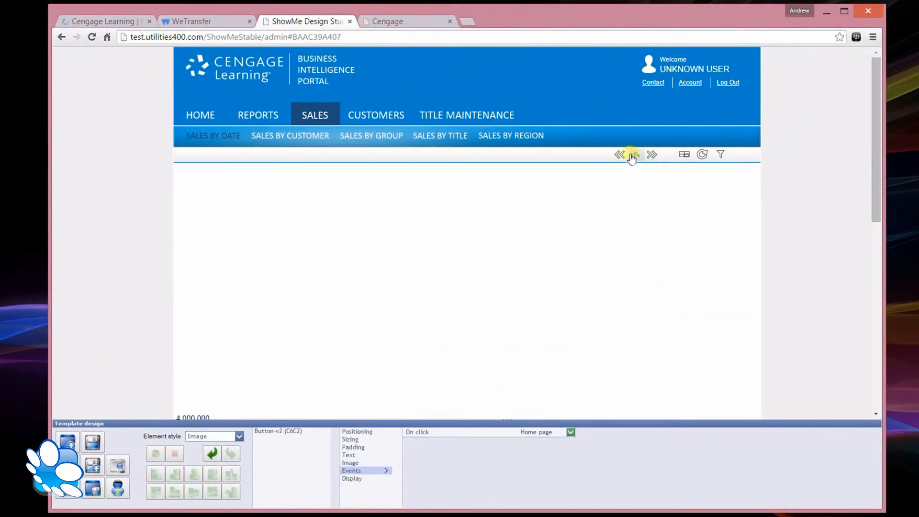
pyautogui.click(622, 155)
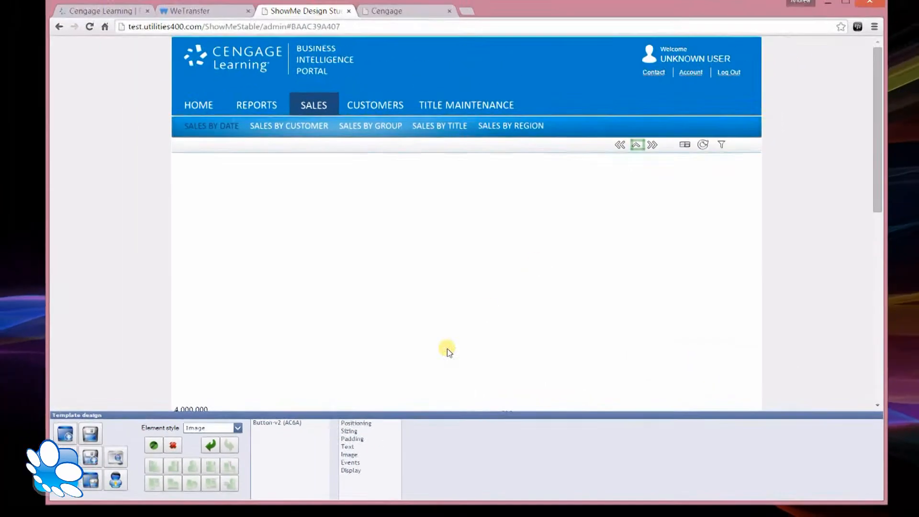
pyautogui.click(231, 426)
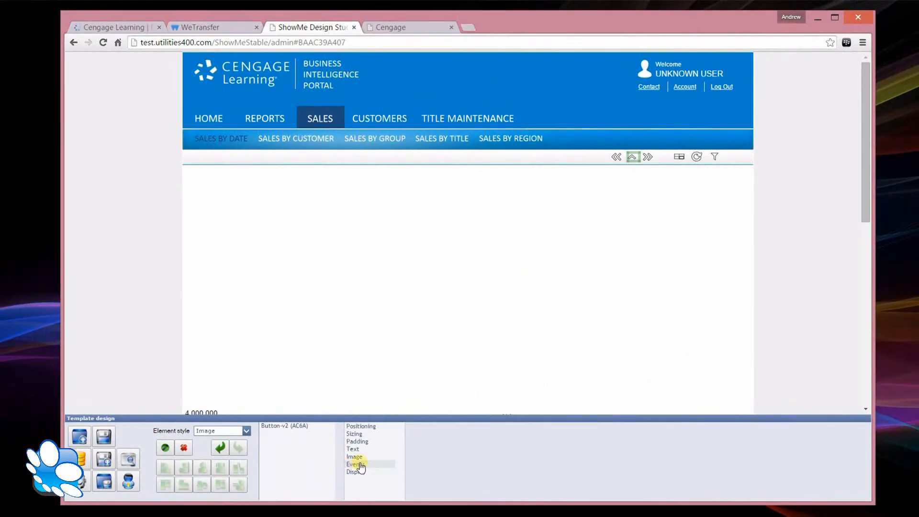
pyautogui.click(361, 466)
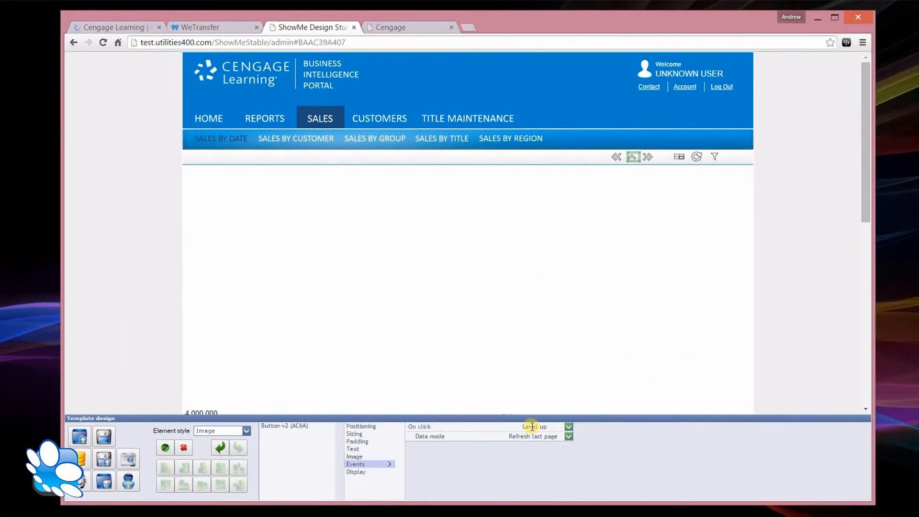
pyautogui.click(681, 157)
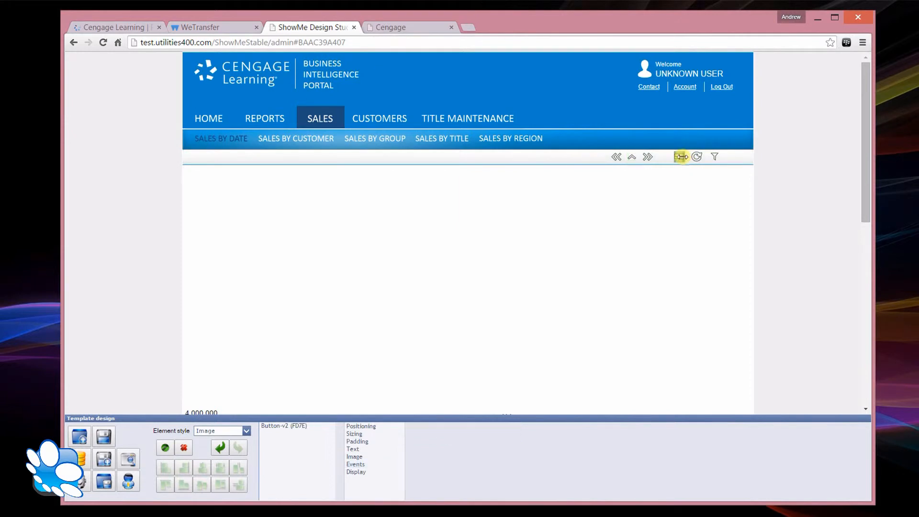
pyautogui.click(368, 466)
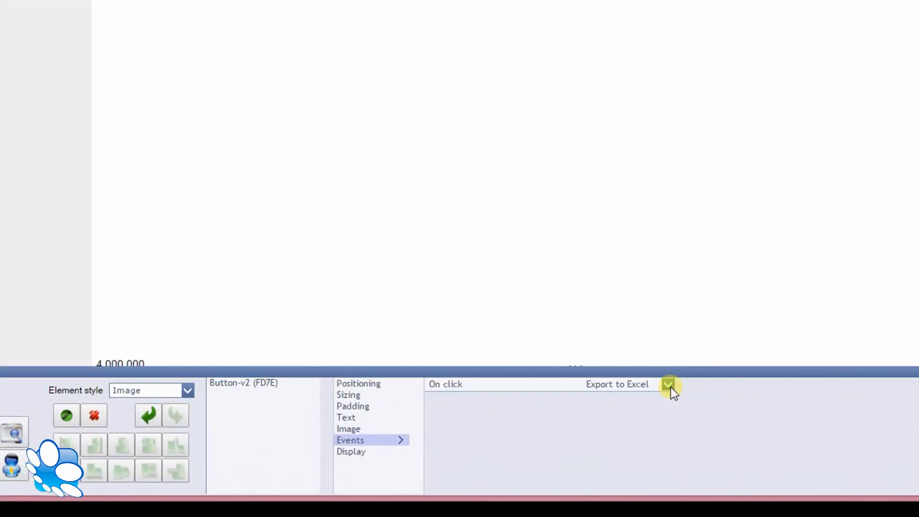
pyautogui.click(569, 427)
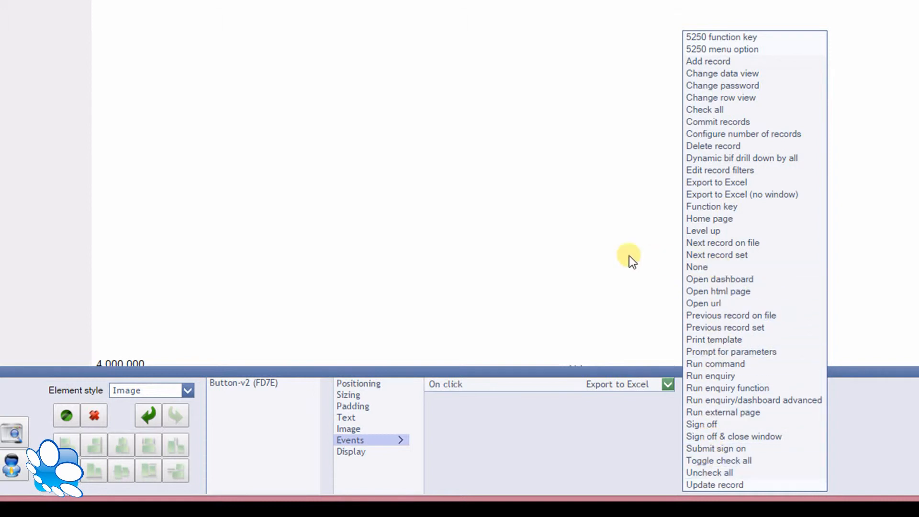
pyautogui.click(577, 249)
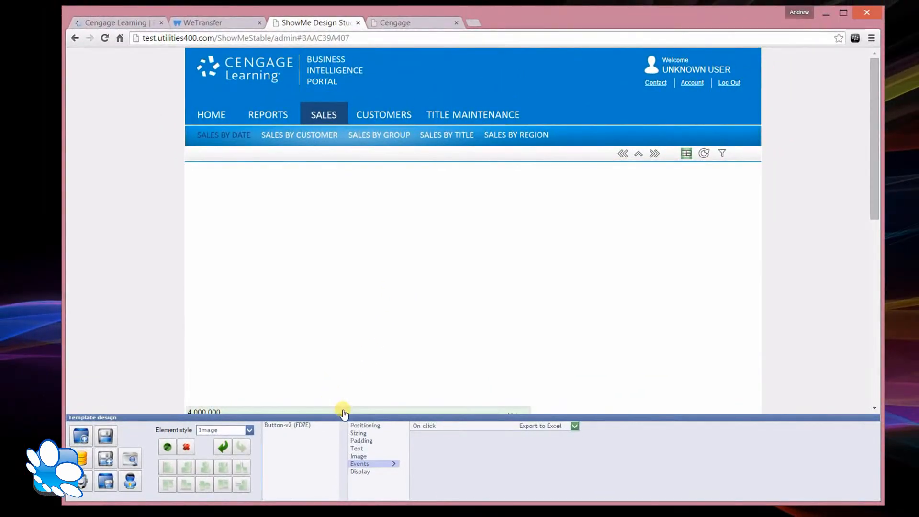
# Move the bar chart up to just below the row of navigation and export icons.
pyautogui.click(375, 408)
pyautogui.moveTo(378, 410); pyautogui.dragTo(379, 169)
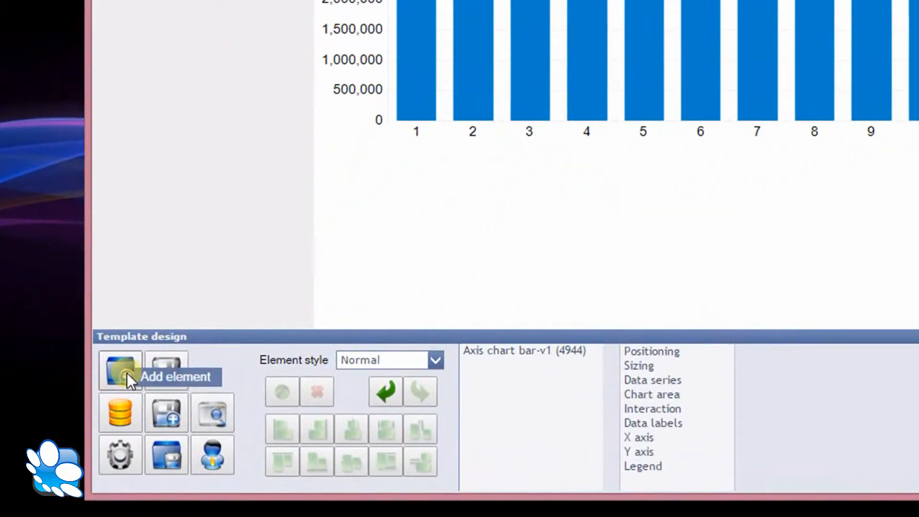
# Add a Data grid element for the Sales fixed By Year enquiry, narrow it, and place it to the right of the bar chart.
pyautogui.click(108, 399)
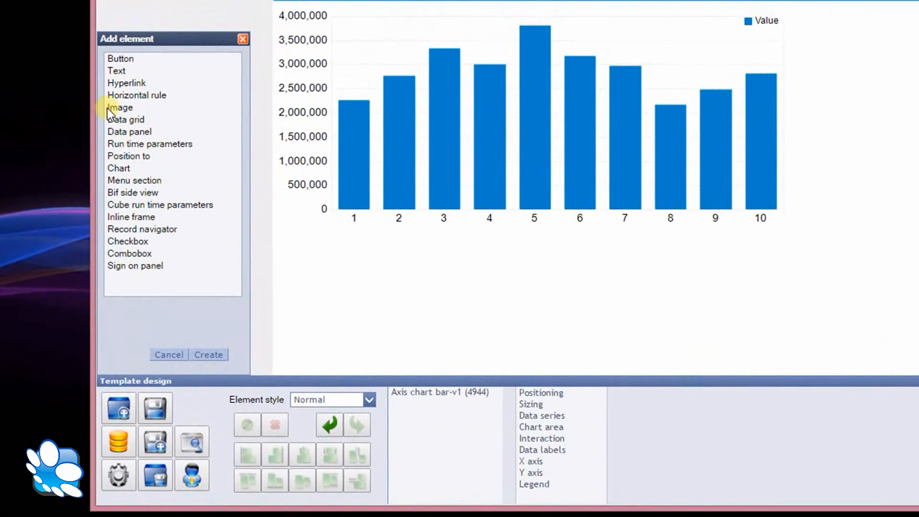
pyautogui.click(134, 119)
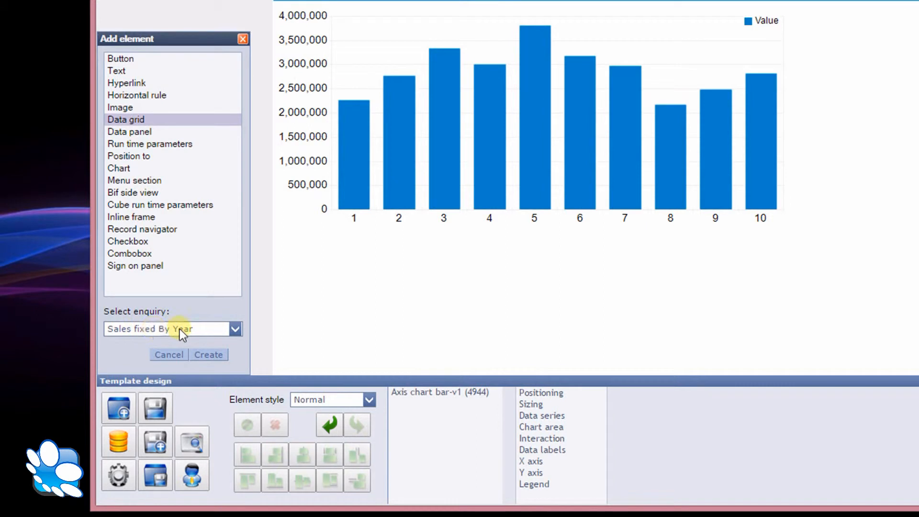
pyautogui.click(217, 354)
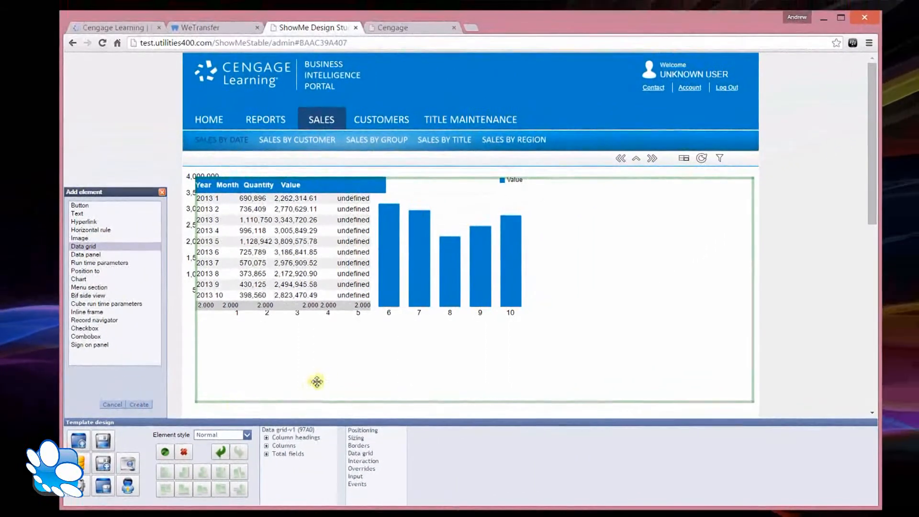
pyautogui.moveTo(753, 265); pyautogui.dragTo(395, 249)
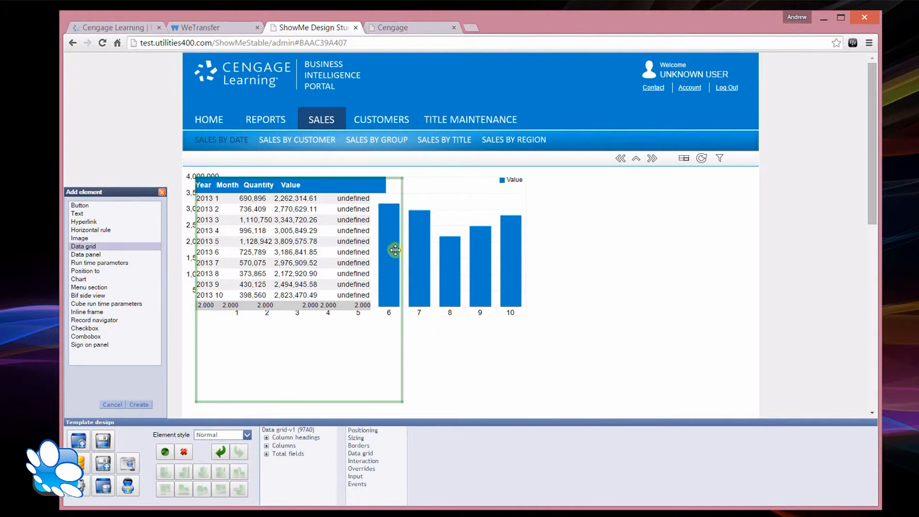
pyautogui.moveTo(348, 188); pyautogui.dragTo(685, 187)
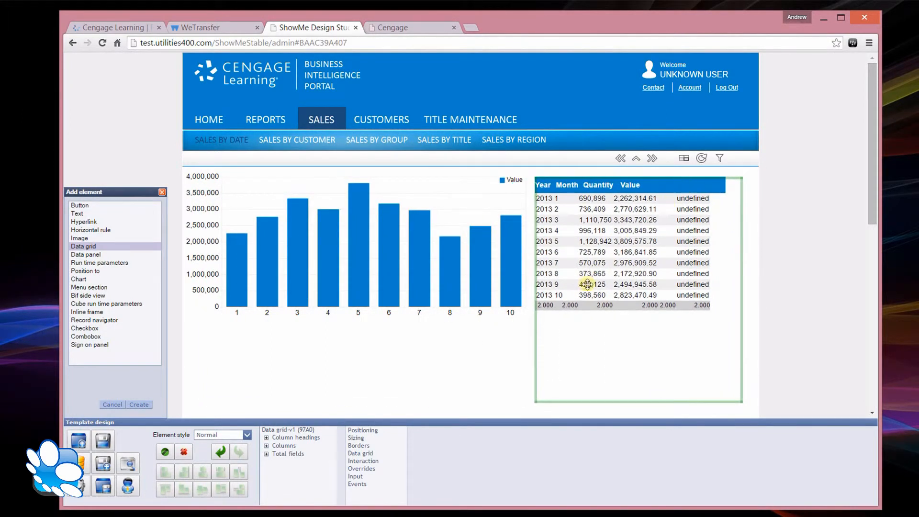
# Save the template with the new data grid and preview the sales page, returning to the designer after checking it.
pyautogui.click(507, 367)
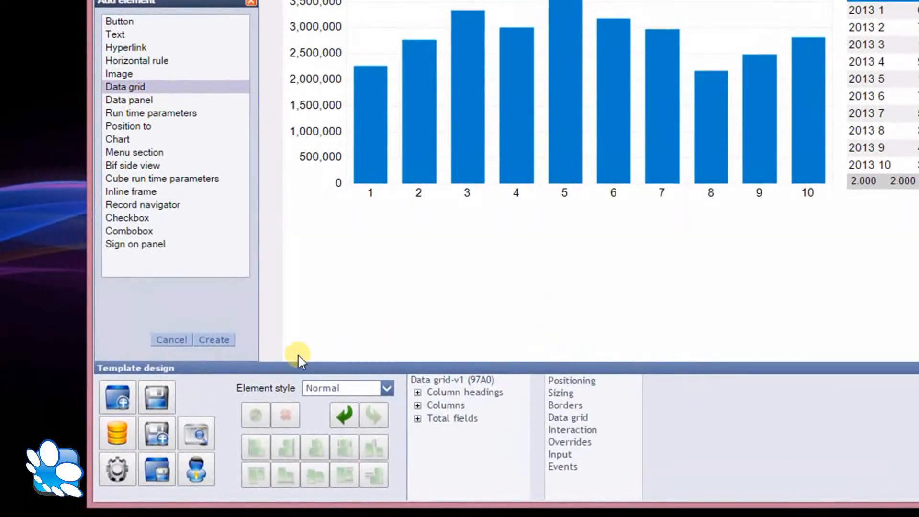
pyautogui.click(153, 405)
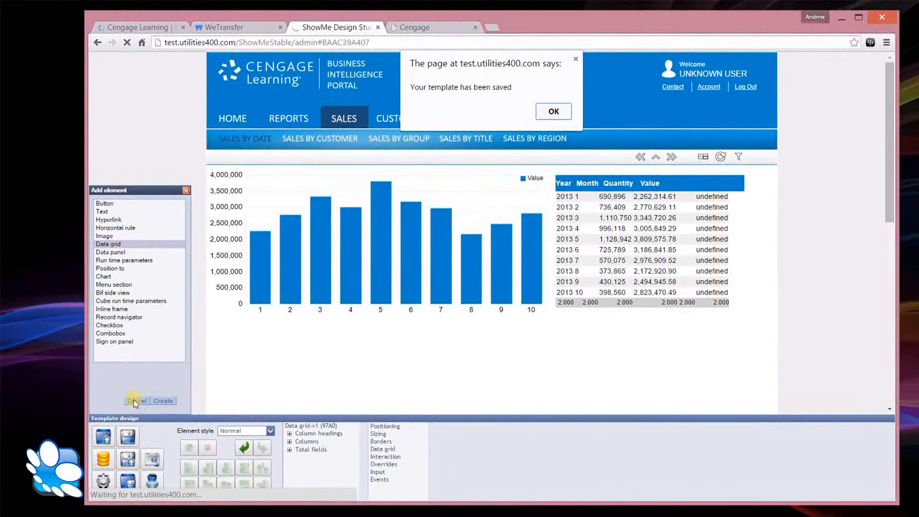
pyautogui.click(554, 111)
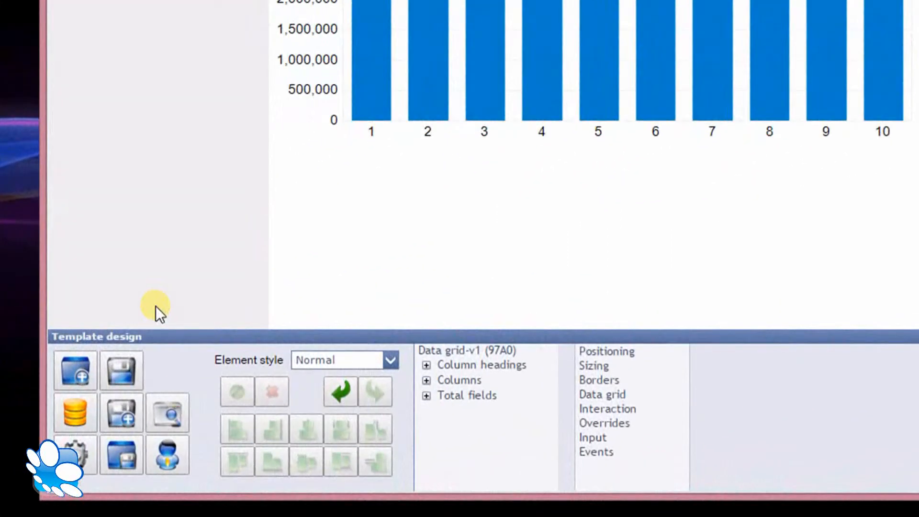
pyautogui.click(168, 411)
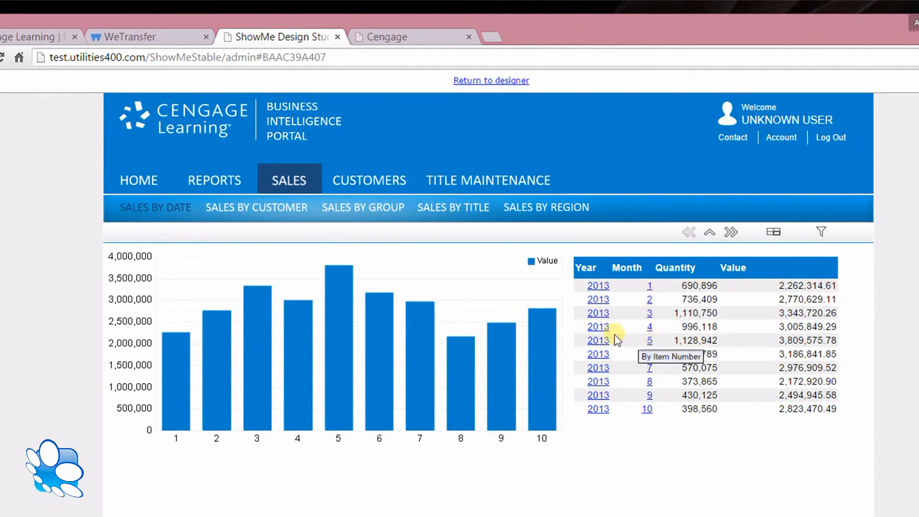
pyautogui.click(501, 80)
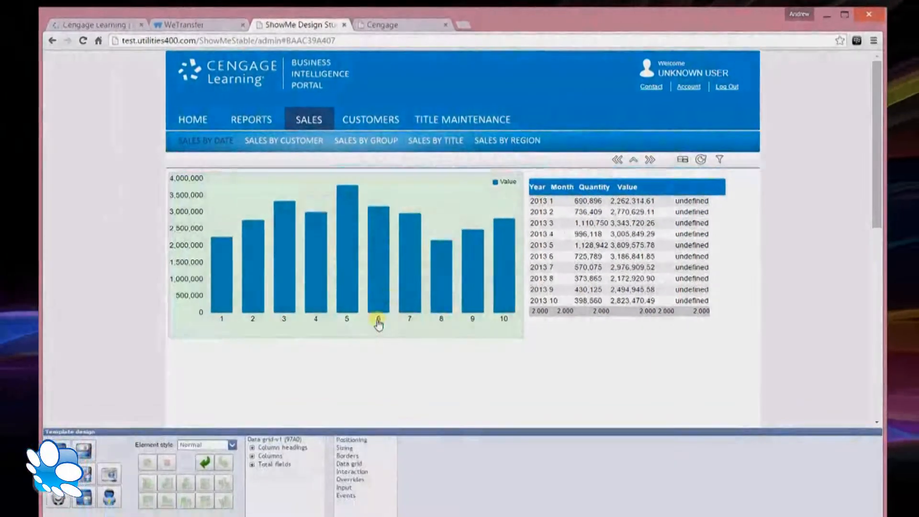
# Switch to Internet Explorer, open the Cengage portal on test.utilities400.com and sign on with the remembered credentials.
pyautogui.click(697, 479)
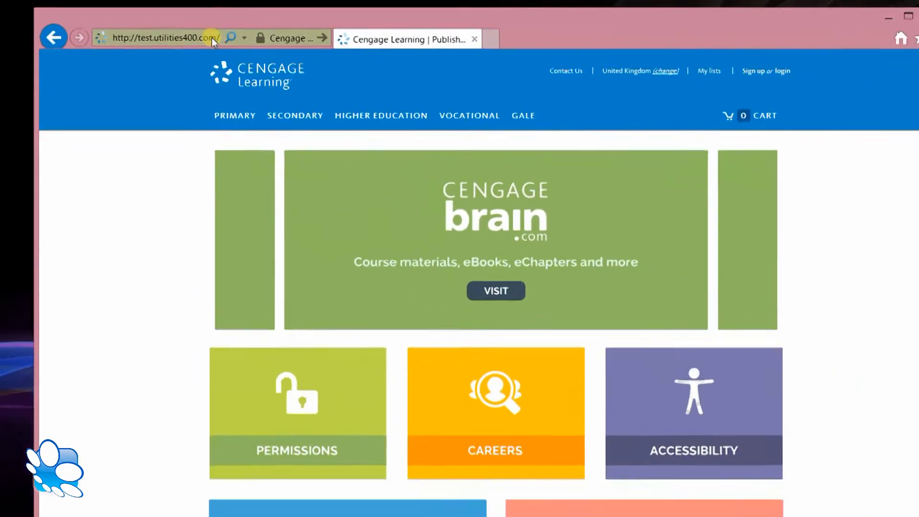
pyautogui.click(300, 71)
pyautogui.press('Return')
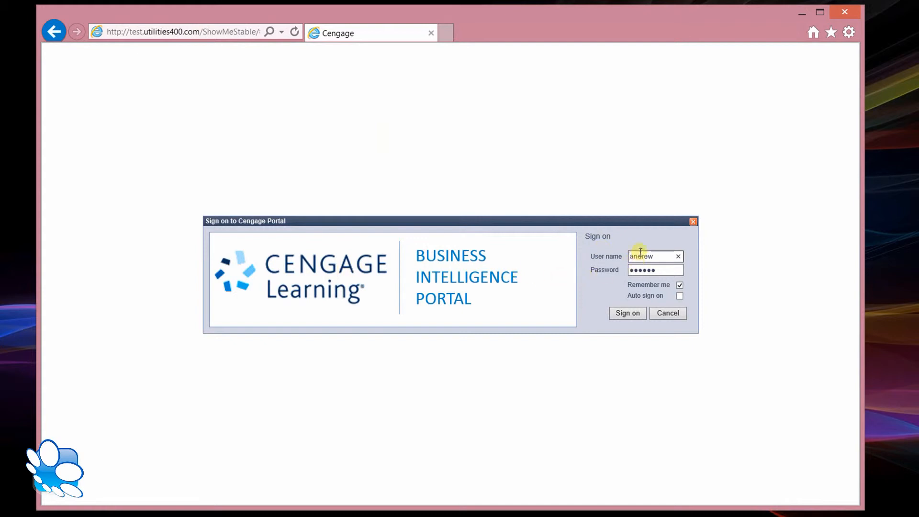
pyautogui.click(630, 314)
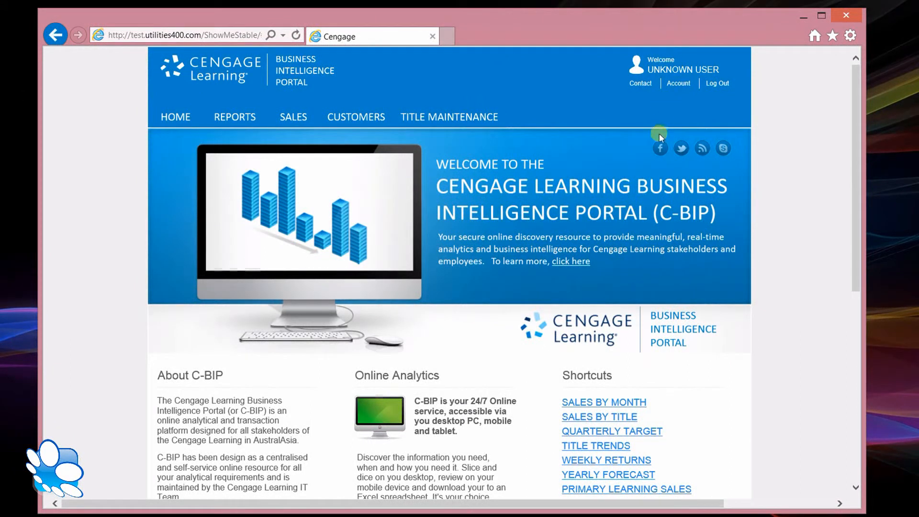
# Follow the portal home page's Twitter link, look through the Cengage Learning tweets and return to the portal.
pyautogui.click(681, 149)
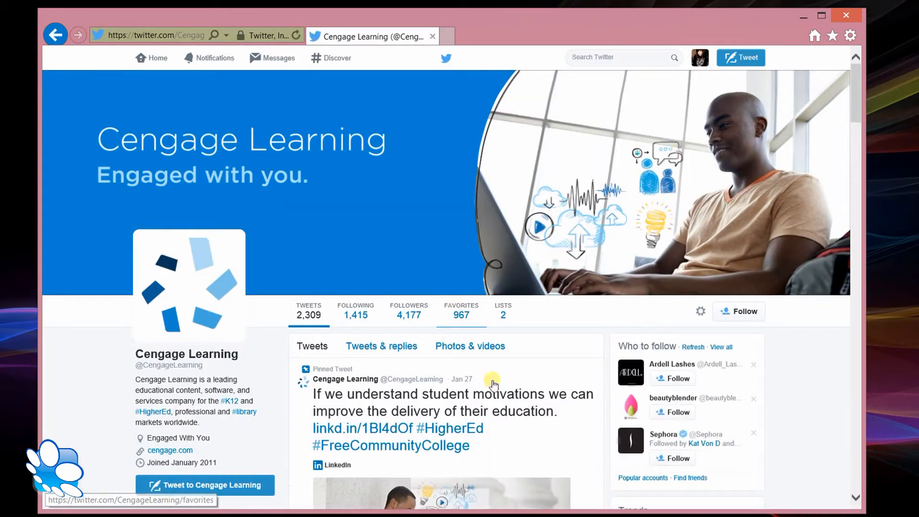
pyautogui.scroll(-4, 474, 371)
pyautogui.scroll(-4, 484, 372)
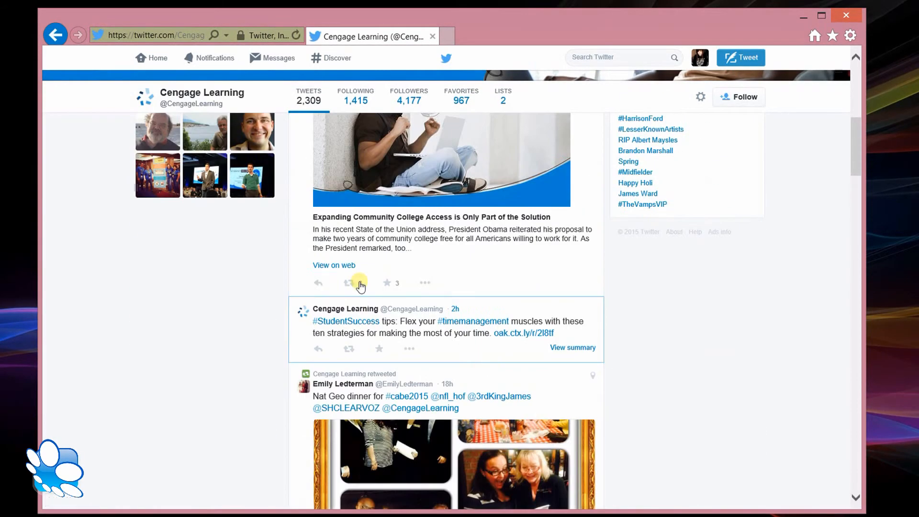
pyautogui.click(57, 37)
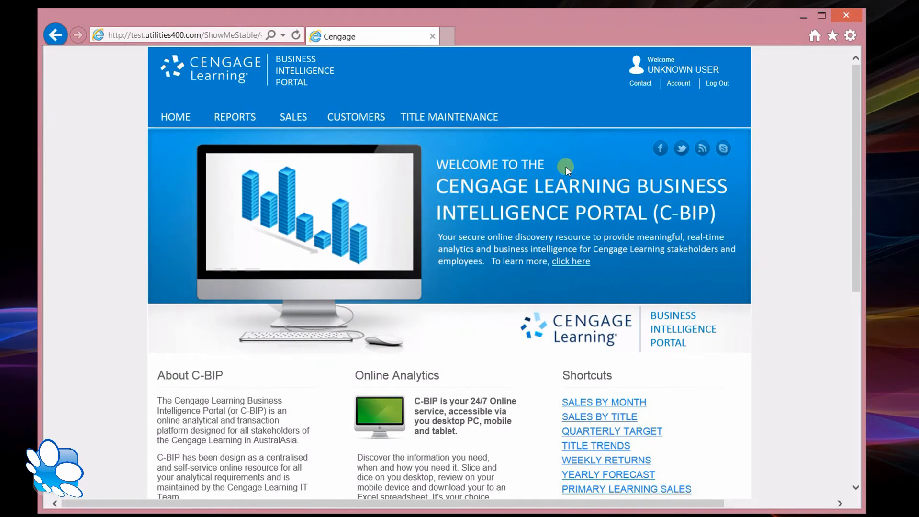
# Follow the home page's Facebook link, look through the Cengage Learning timeline and return to the portal.
pyautogui.click(658, 148)
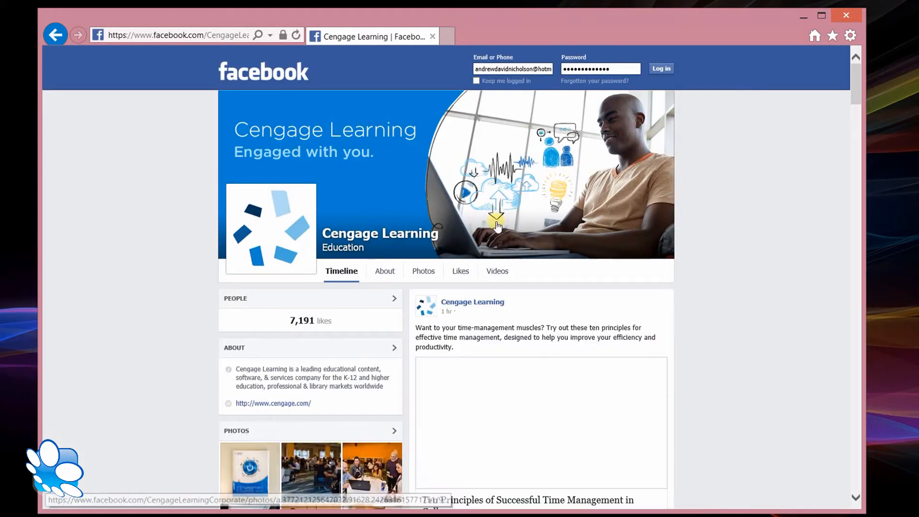
pyautogui.scroll(-10, 498, 226)
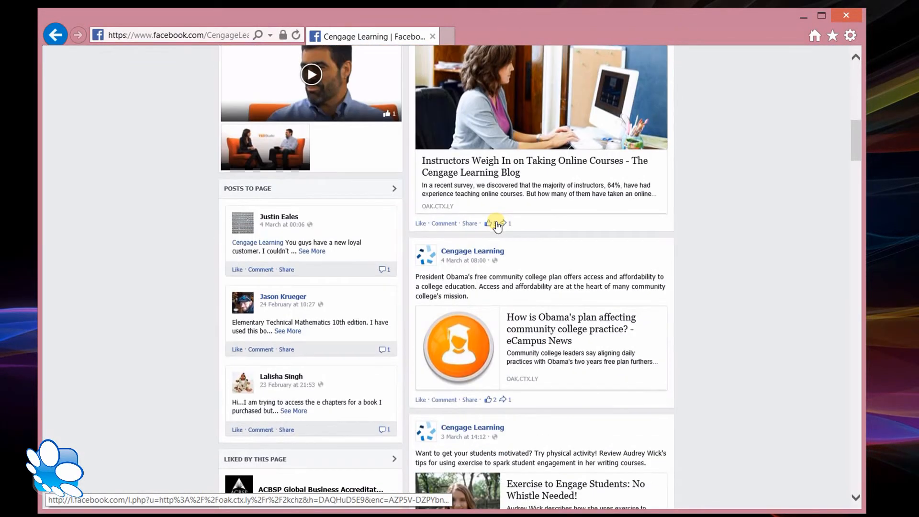
pyautogui.click(54, 36)
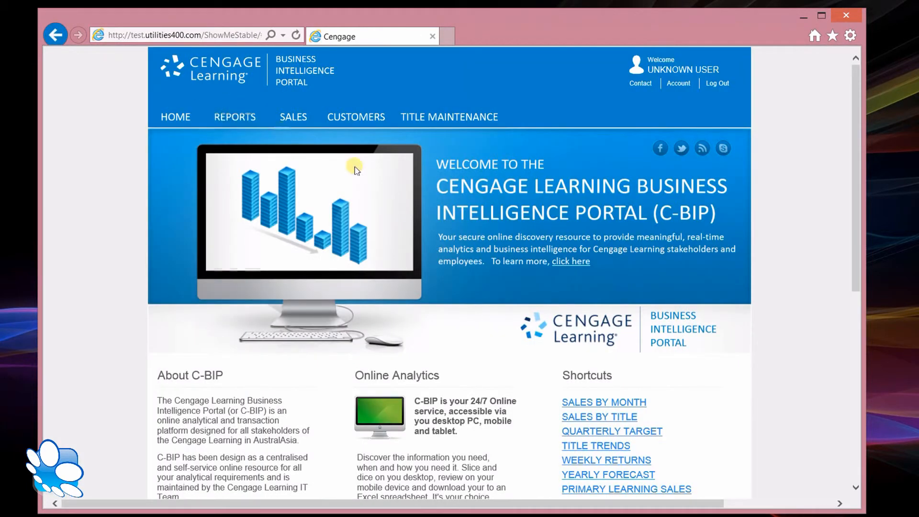
# Test the embedded Glasgow map under Visit our learning Centre by zooming out, switching to satellite imagery and zooming in.
pyautogui.scroll(-4, 484, 229)
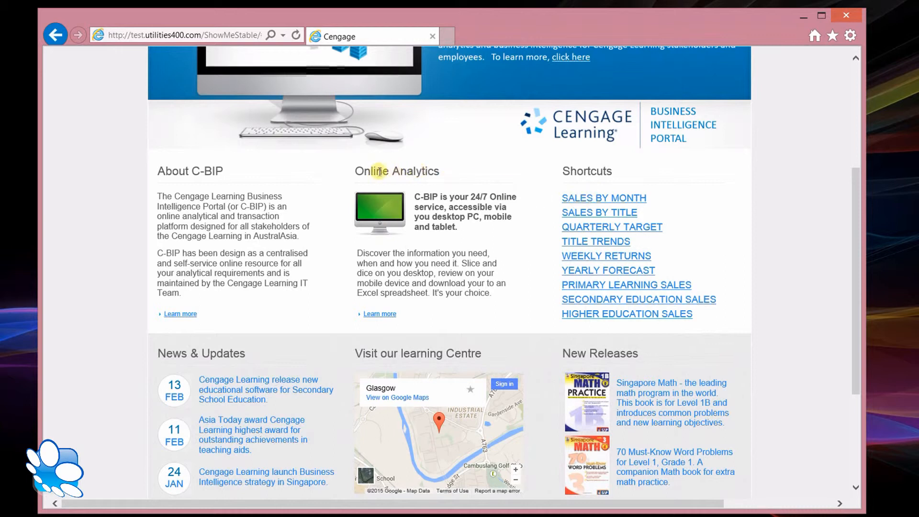
pyautogui.moveTo(391, 171); pyautogui.dragTo(446, 172)
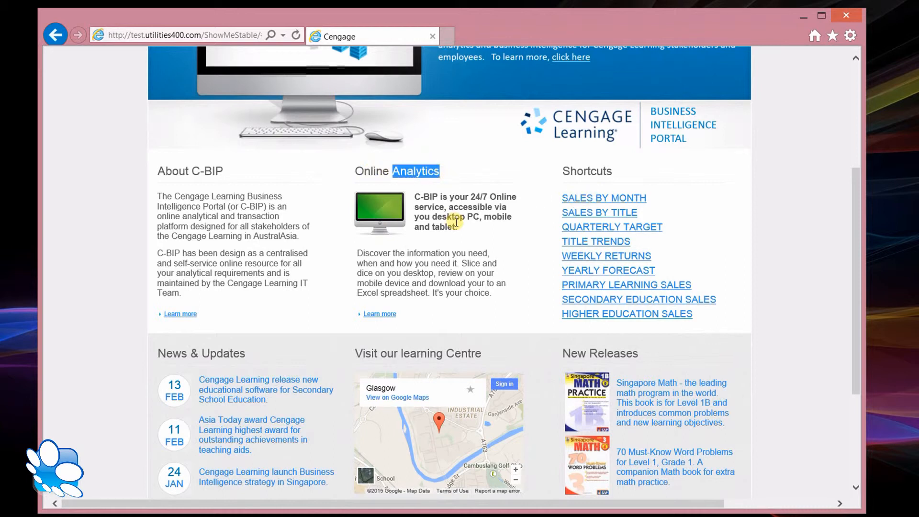
pyautogui.scroll(-3, 456, 222)
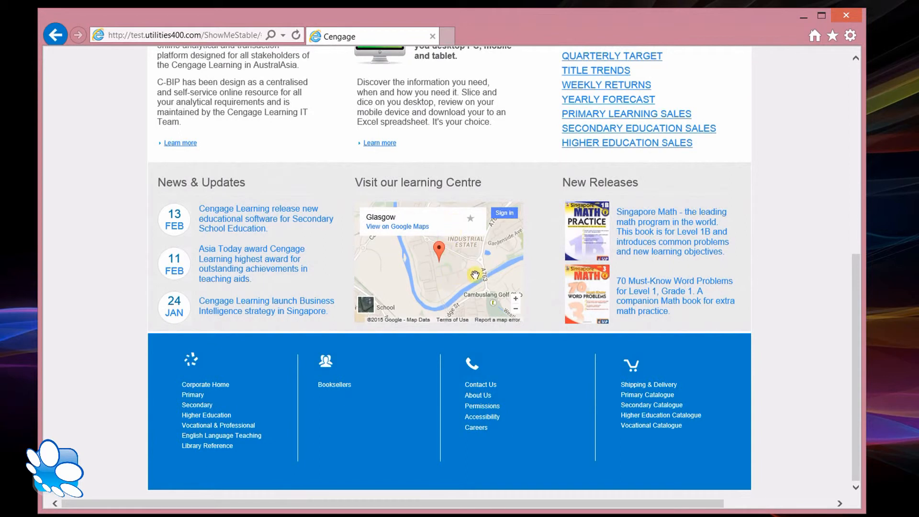
pyautogui.scroll(-1, 475, 275)
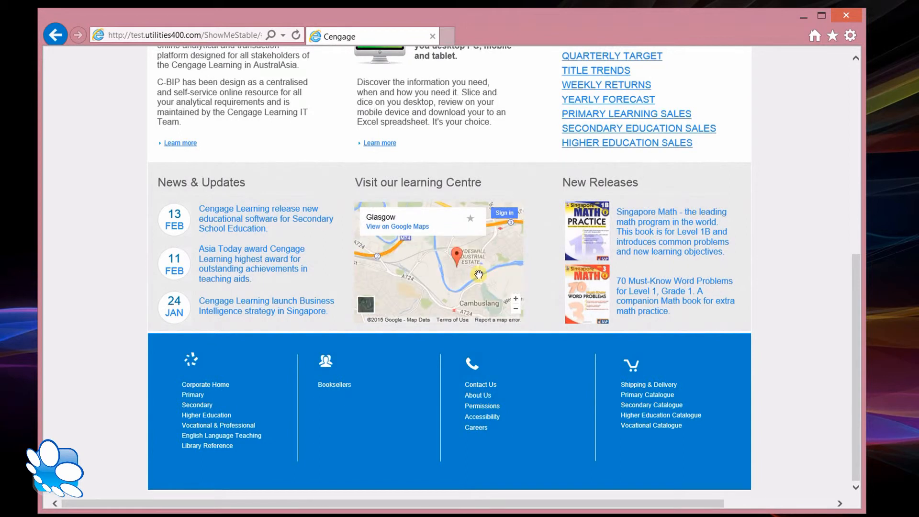
pyautogui.scroll(-1, 479, 274)
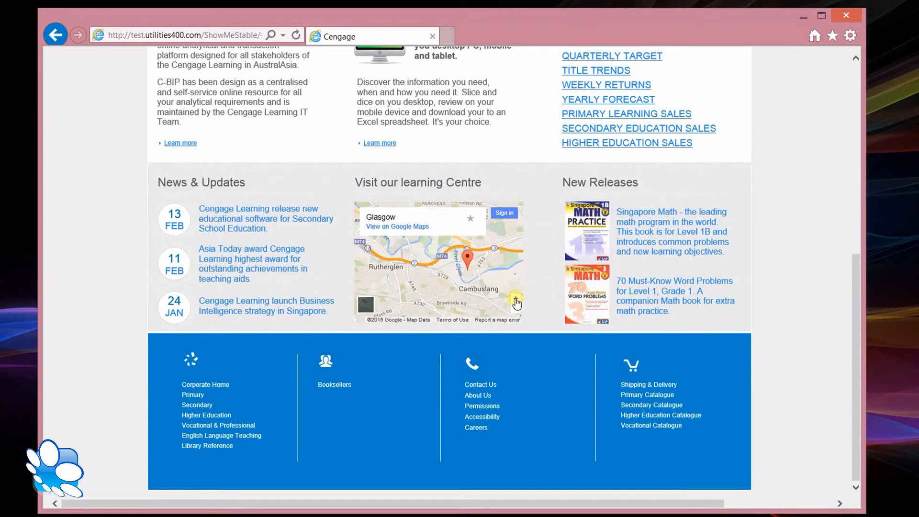
pyautogui.click(516, 301)
pyautogui.click(366, 311)
pyautogui.scroll(2, 456, 273)
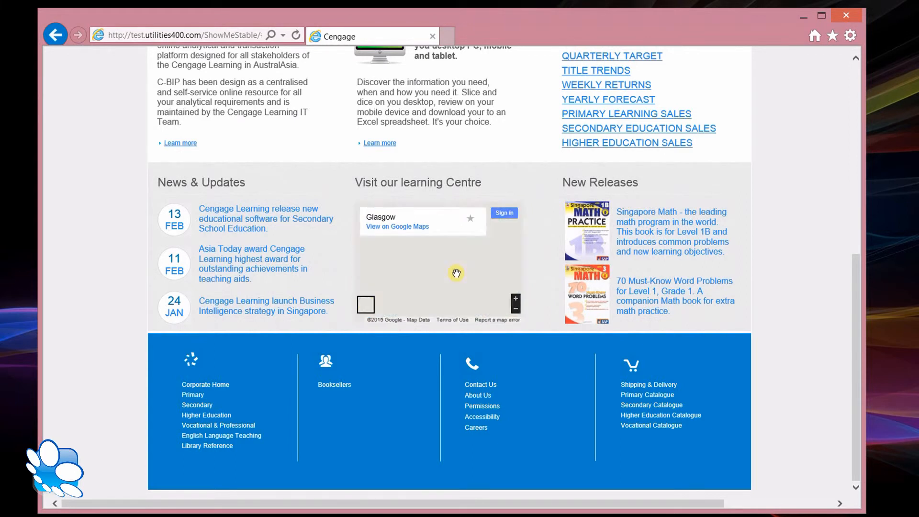
pyautogui.scroll(1, 457, 273)
pyautogui.scroll(-1, 457, 273)
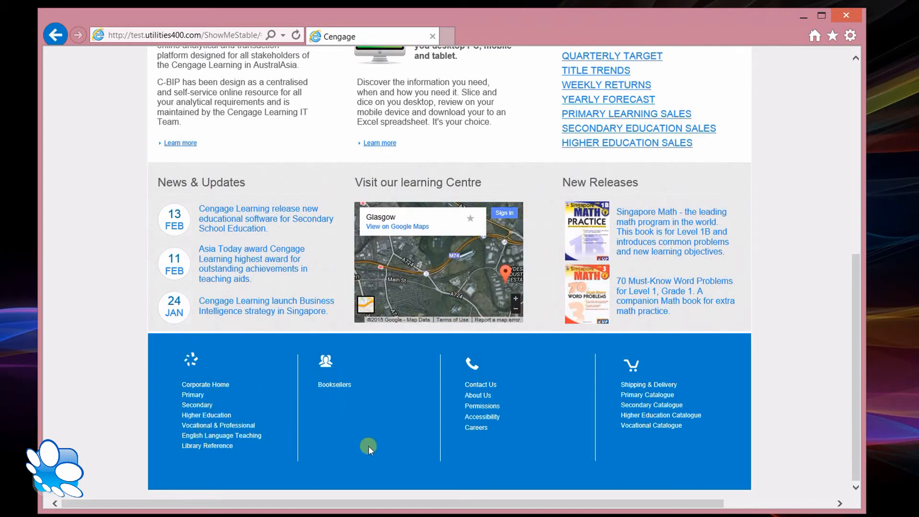
# Export the portal's SALES page data as Report.xls, open the report in Excel and close it after checking.
pyautogui.scroll(4, 441, 424)
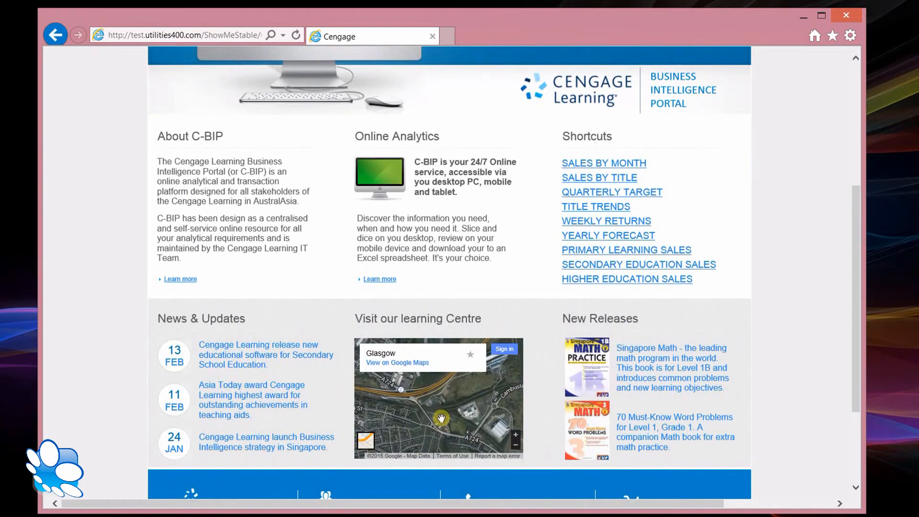
pyautogui.scroll(3, 320, 310)
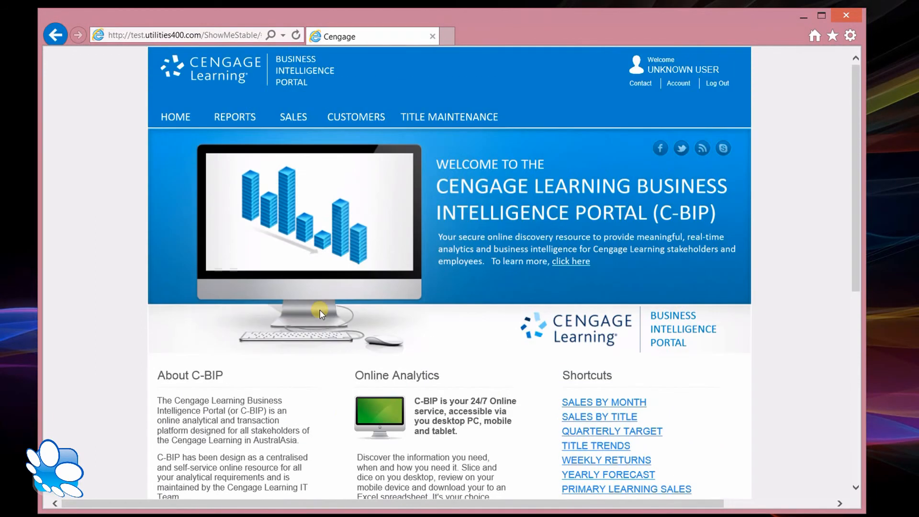
pyautogui.click(292, 119)
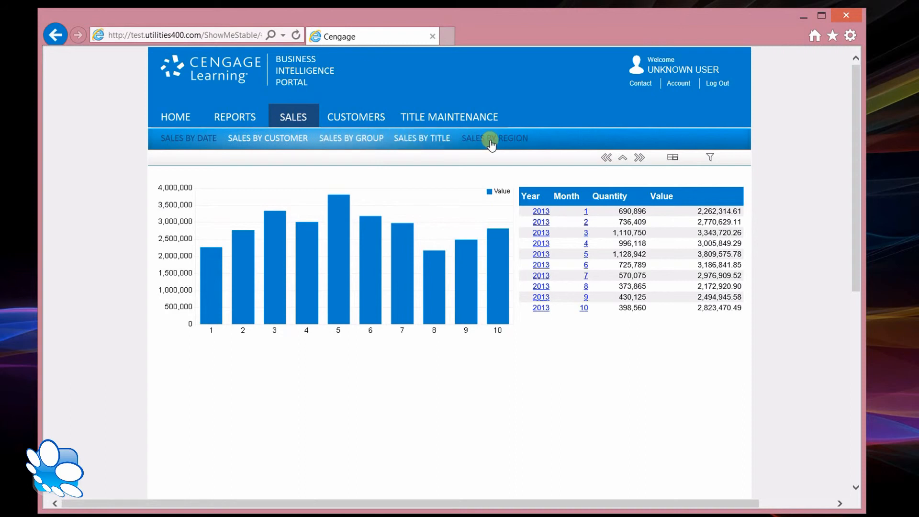
pyautogui.click(673, 159)
pyautogui.click(534, 303)
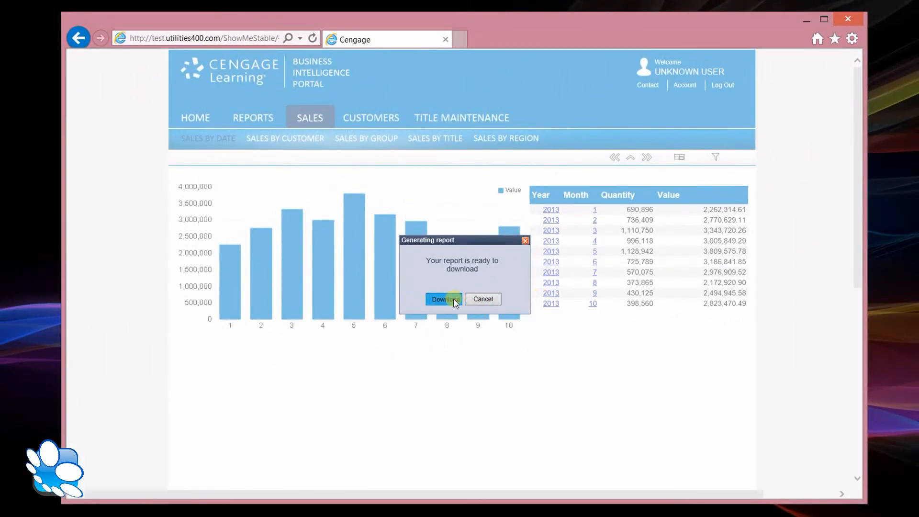
pyautogui.click(455, 300)
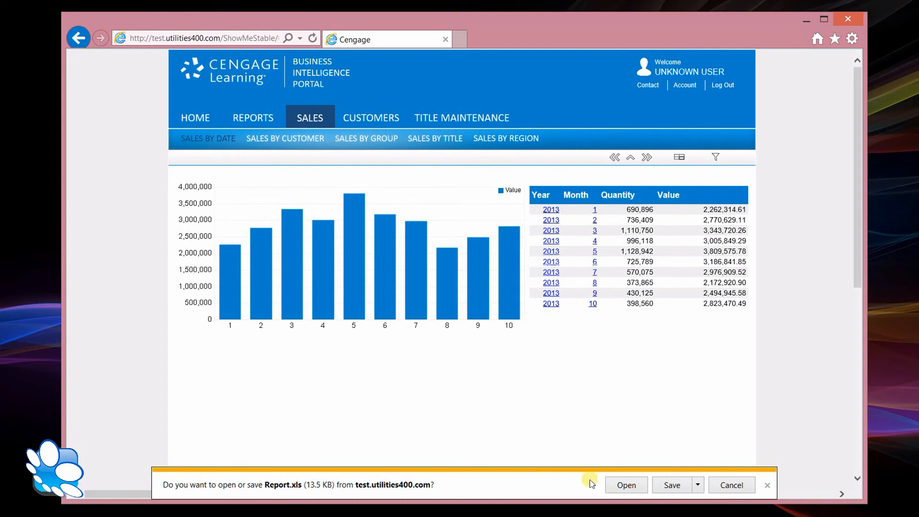
pyautogui.click(618, 485)
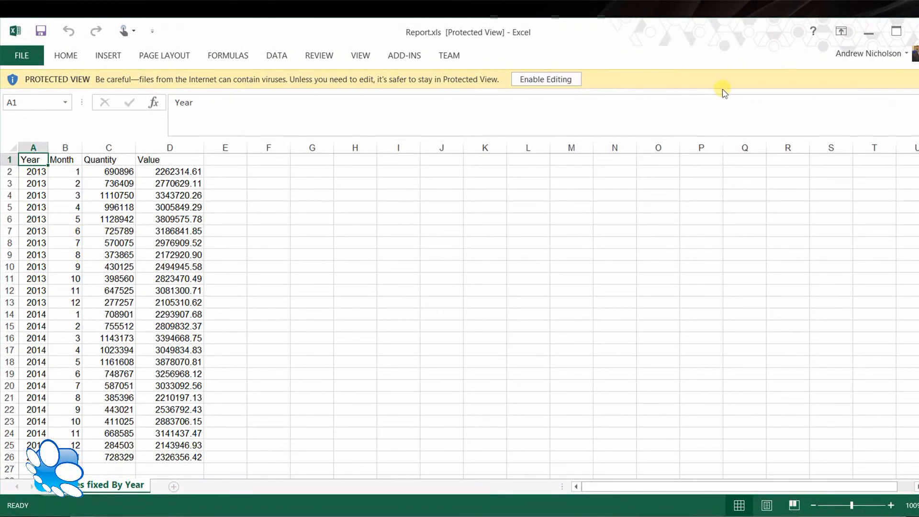
pyautogui.click(916, 31)
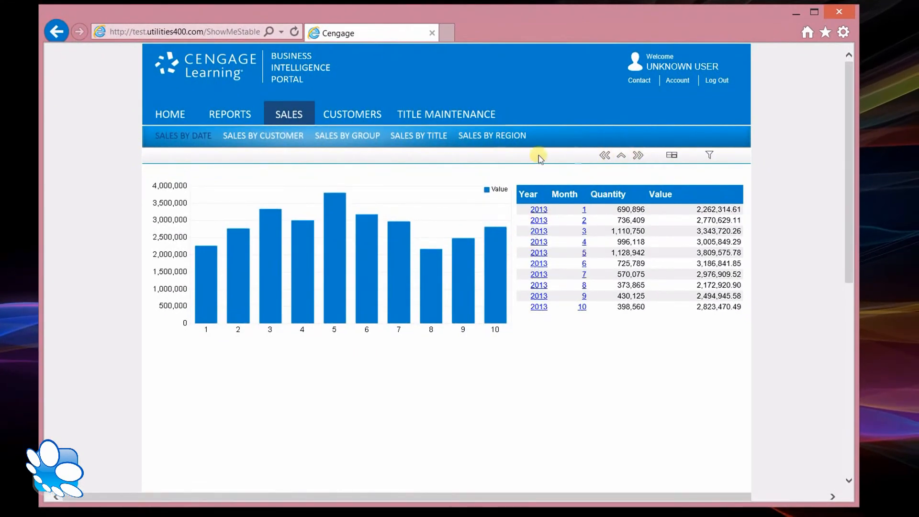
# Return to the portal's HOME page and log out.
pyautogui.click(187, 117)
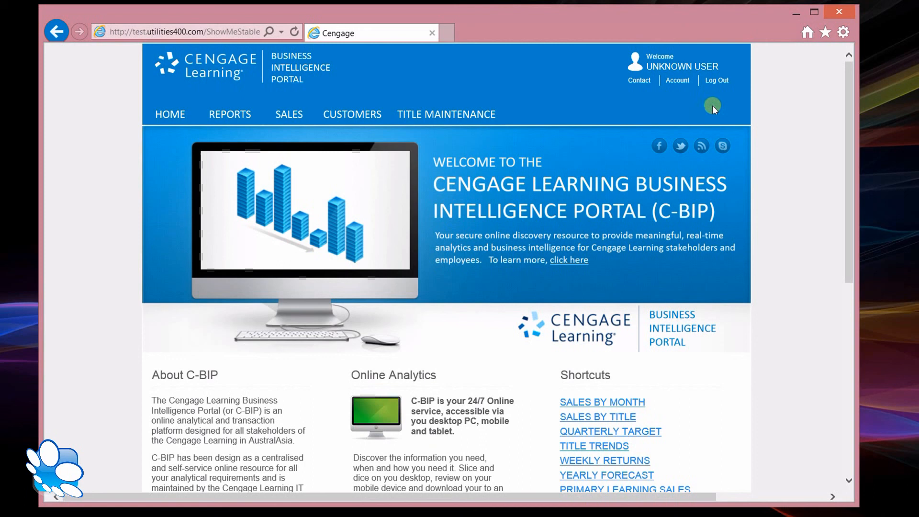
pyautogui.click(724, 82)
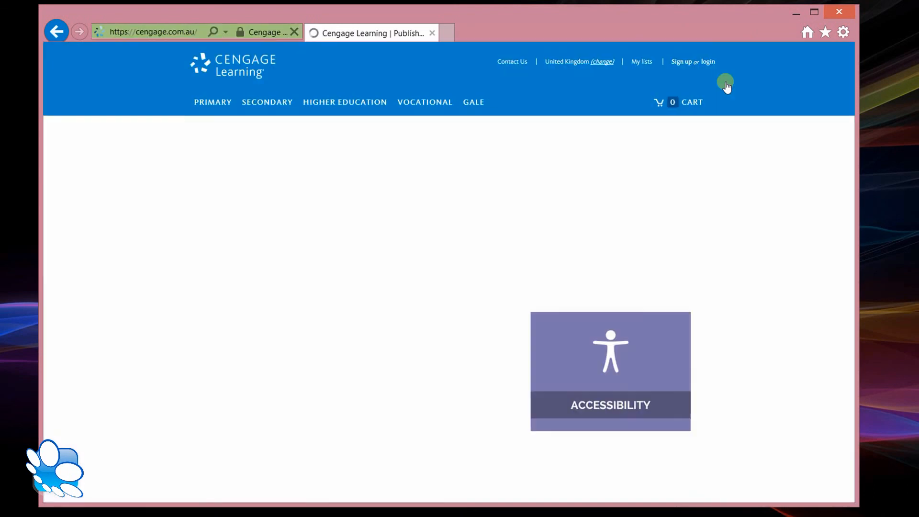